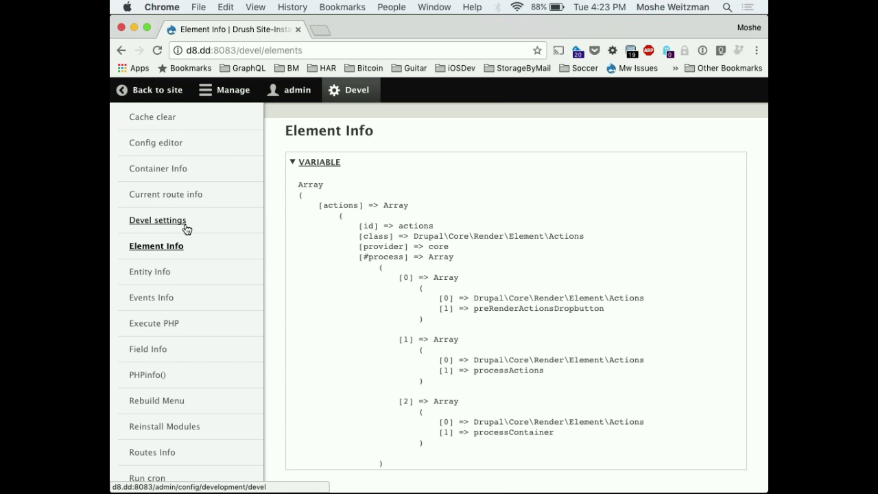
In the config editor, set the source list_max of aggregator.settings to 4 and save the configuration.
scroll(187, 228, down, 5)
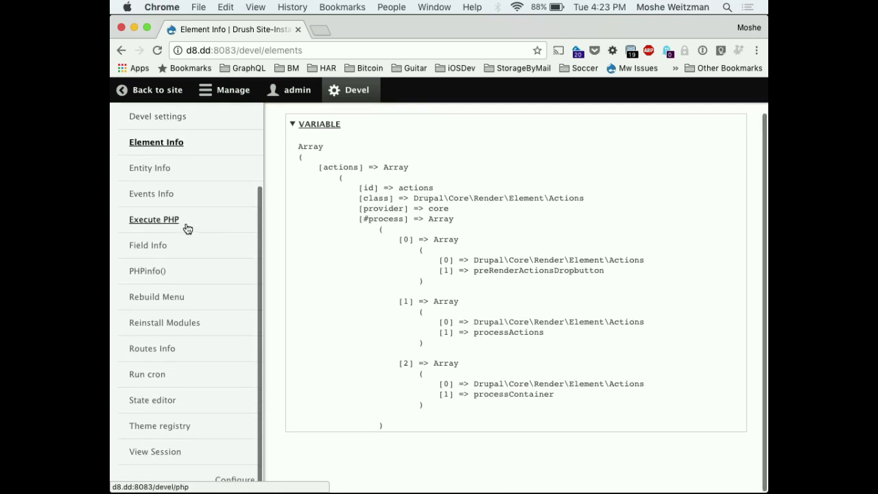
scroll(187, 229, up, 5)
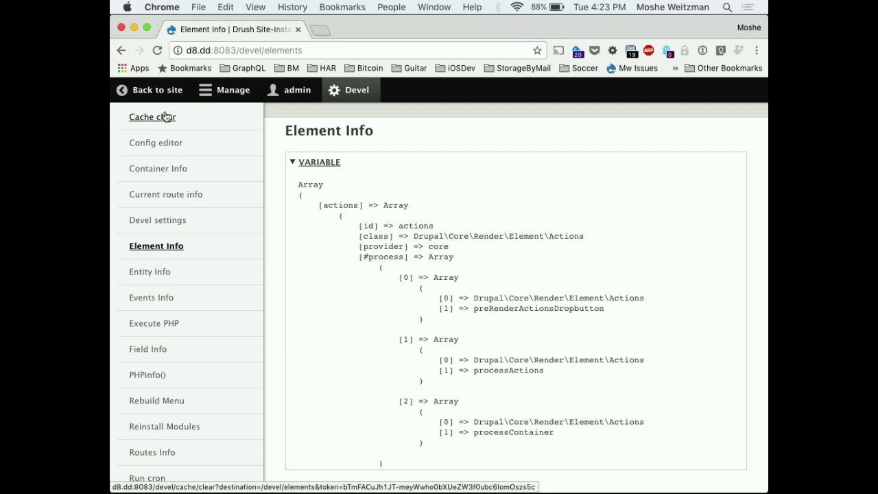
click(158, 144)
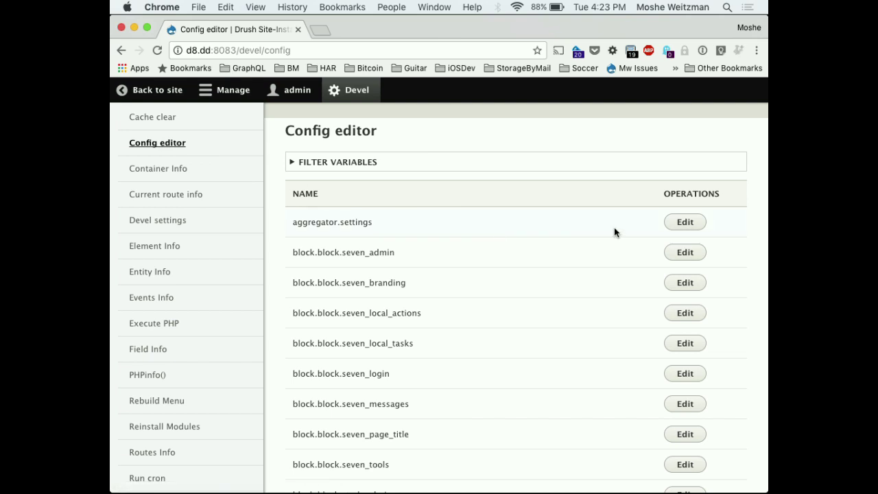
click(681, 222)
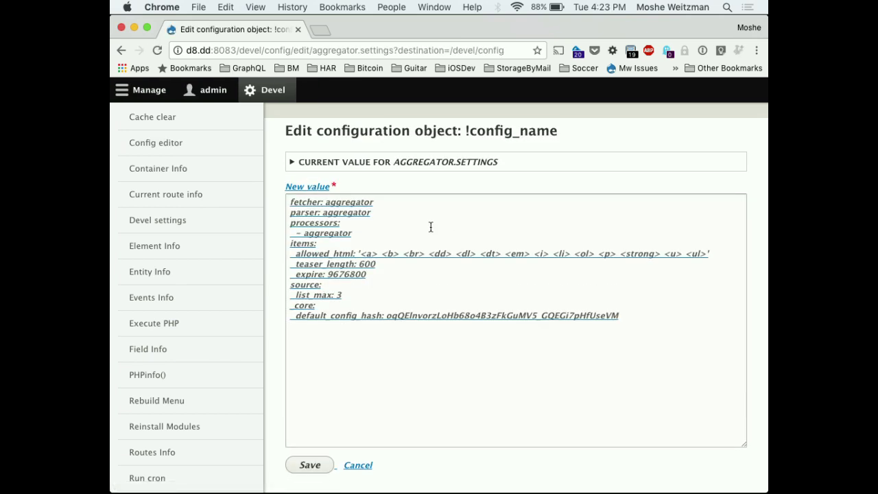
click(347, 203)
scroll(347, 203, down, 2)
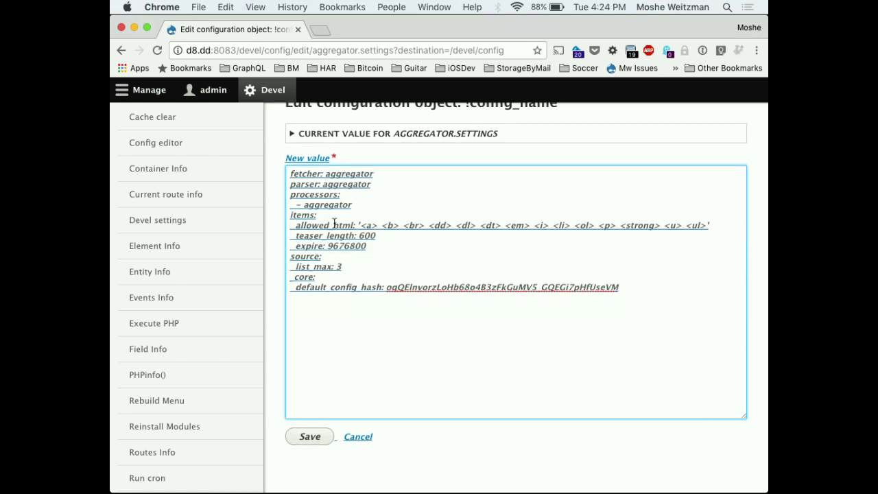
click(347, 270)
key(BackSpace)
text(4)
click(310, 438)
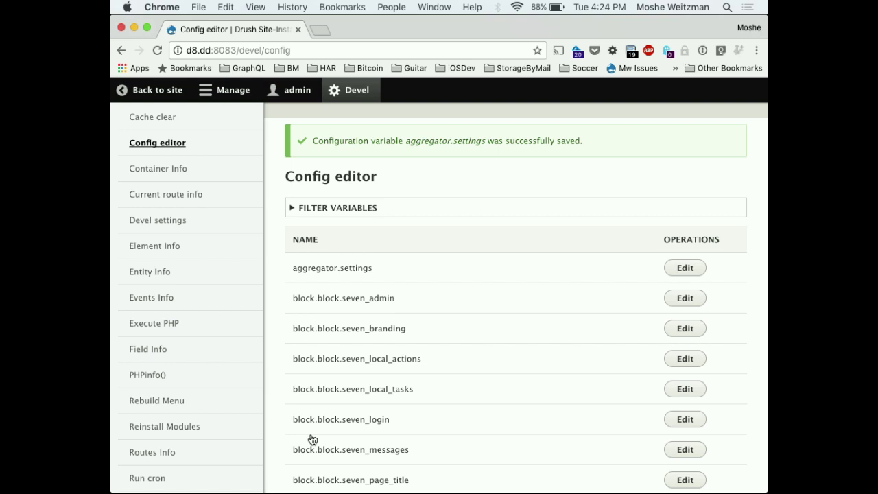
Search the container services for "user" and look through the matching service IDs and classes.
click(178, 172)
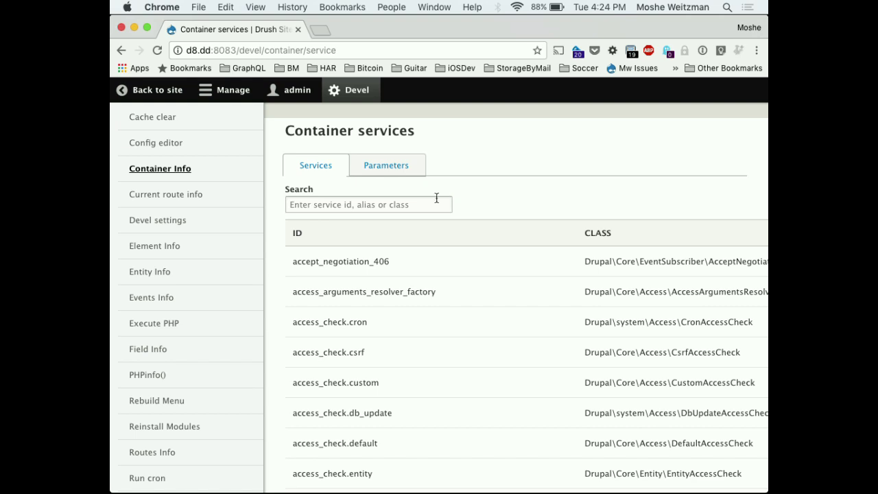
click(376, 204)
text(user)
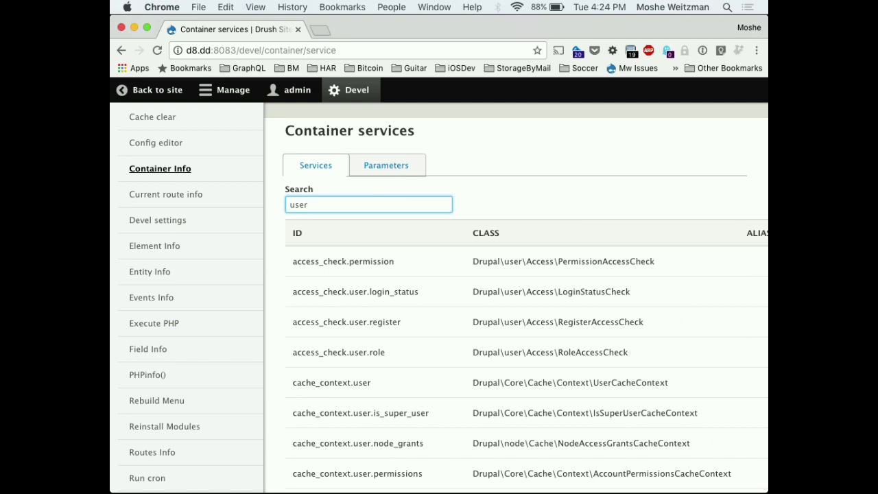
scroll(493, 219, down, 10)
scroll(480, 219, up, 10)
scroll(496, 219, down, 1)
scroll(495, 219, right, 3)
scroll(496, 218, left, 3)
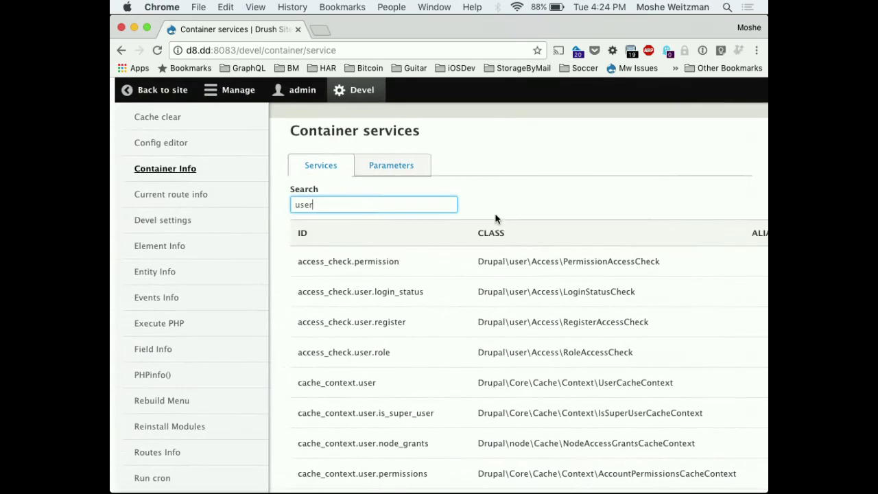
scroll(429, 269, down, 8)
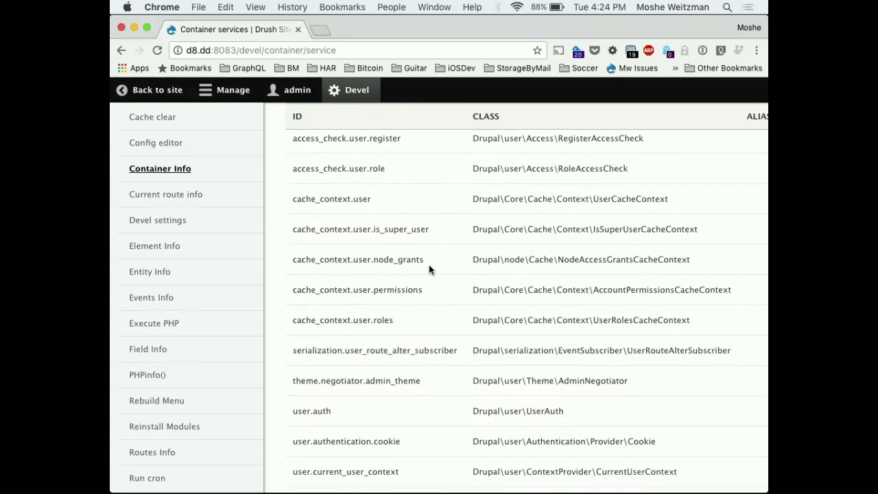
scroll(429, 268, down, 4)
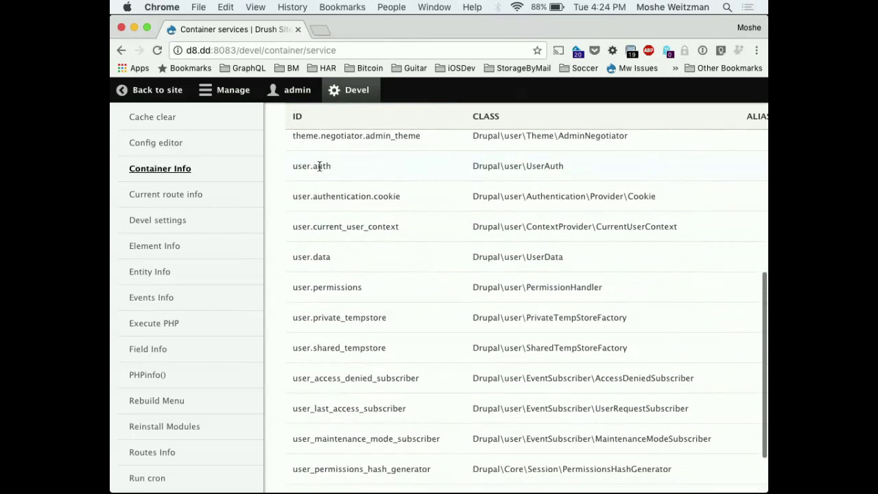
scroll(320, 160, up, 7)
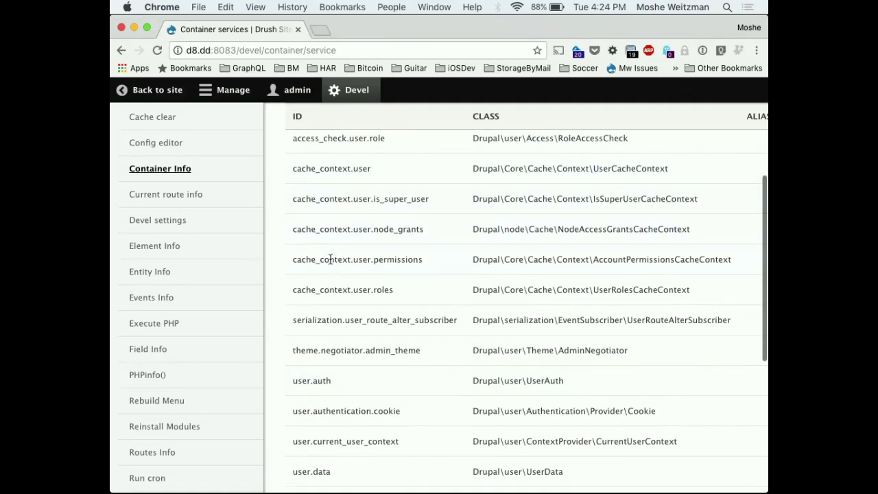
scroll(330, 258, down, 3)
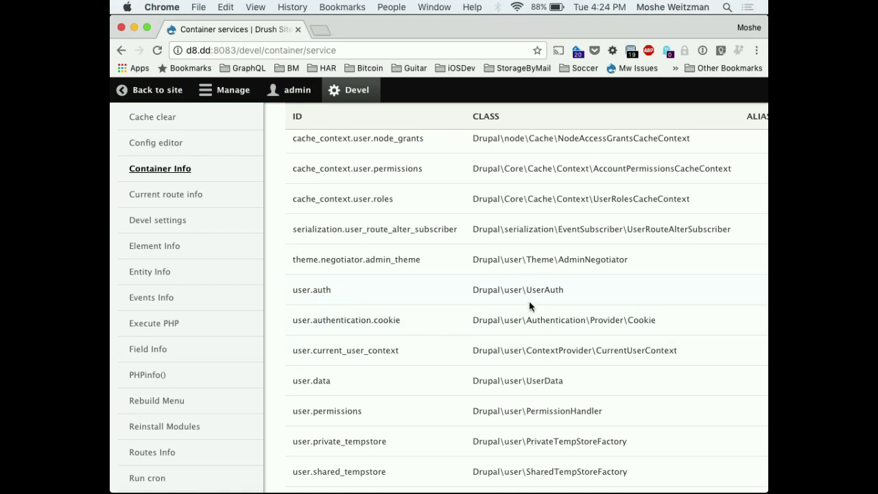
Open the user.auth service's details and examine its computed definition and instance.
scroll(529, 303, right, 2)
scroll(529, 306, right, 1)
click(731, 290)
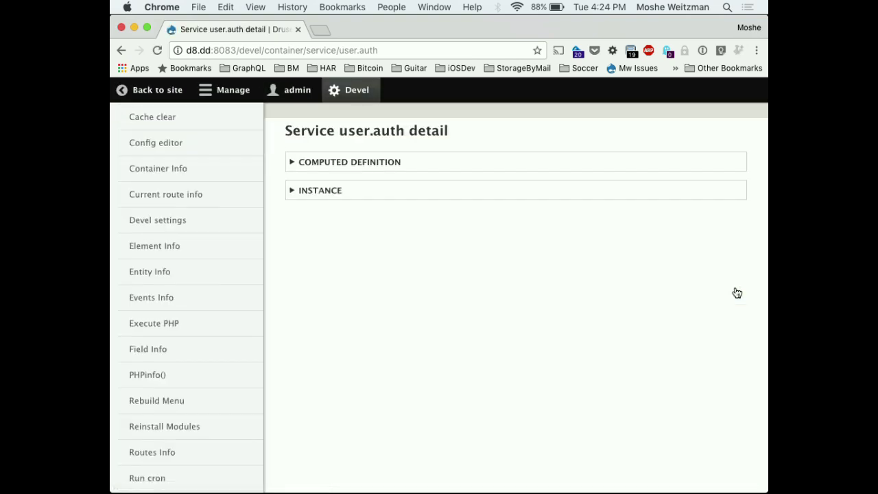
click(344, 163)
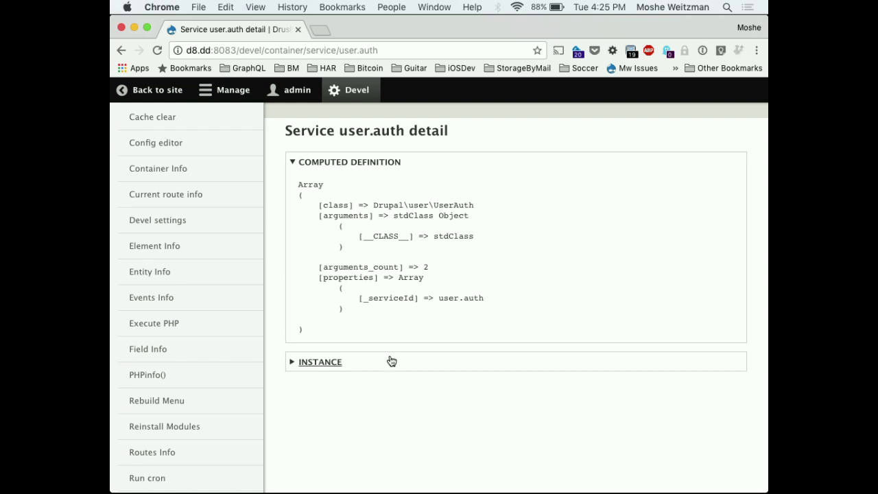
click(422, 360)
scroll(446, 360, down, 5)
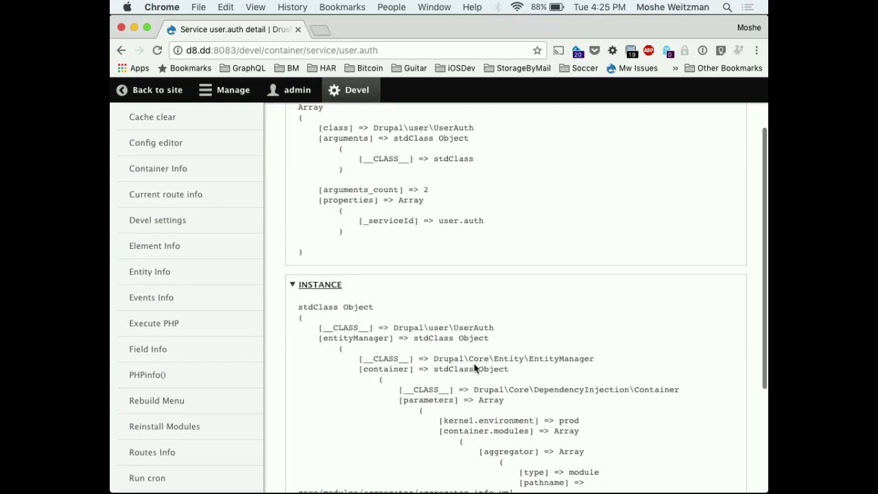
scroll(492, 371, down, 10)
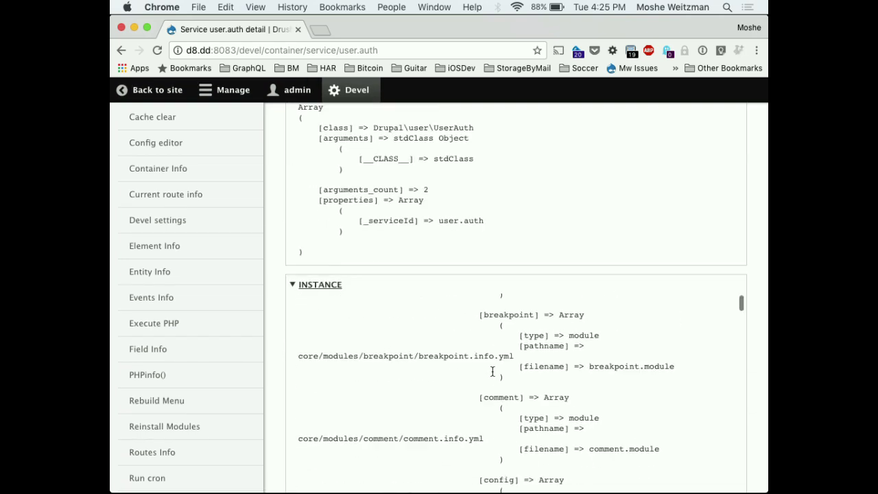
scroll(492, 375, down, 10)
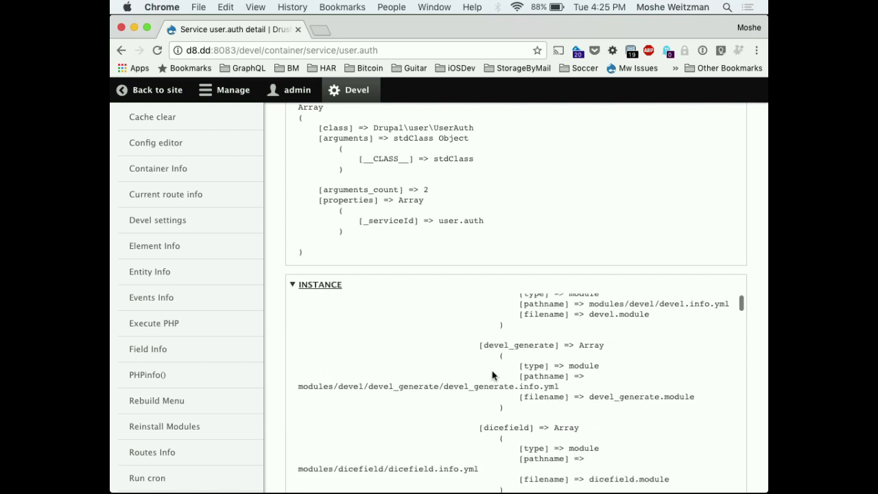
scroll(492, 370, down, 5)
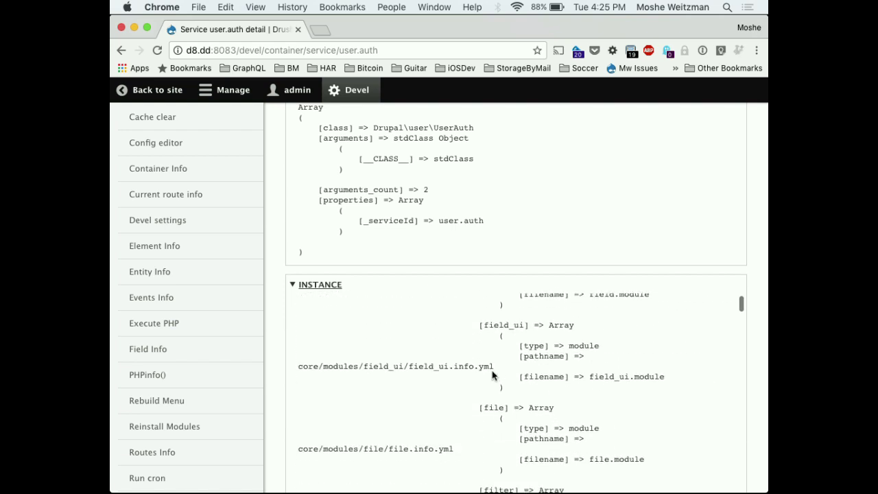
scroll(492, 370, up, 20)
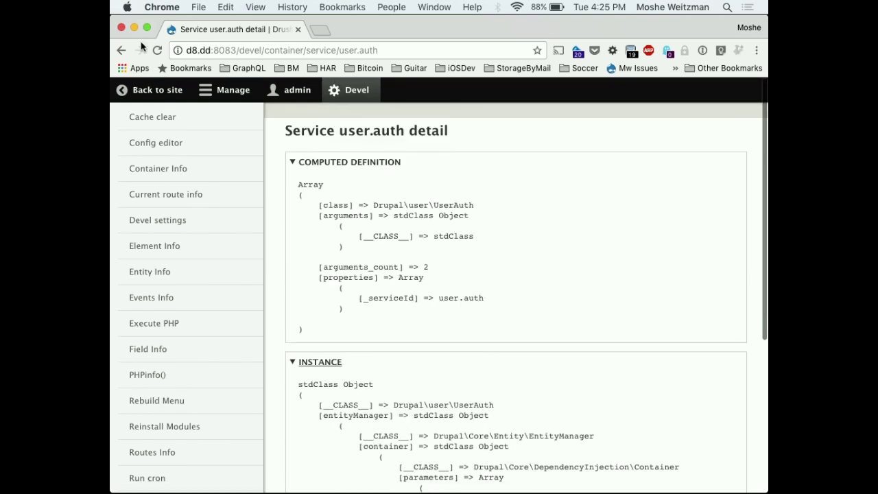
Return to the container services list and show the current route's details with the variable expanded.
click(121, 50)
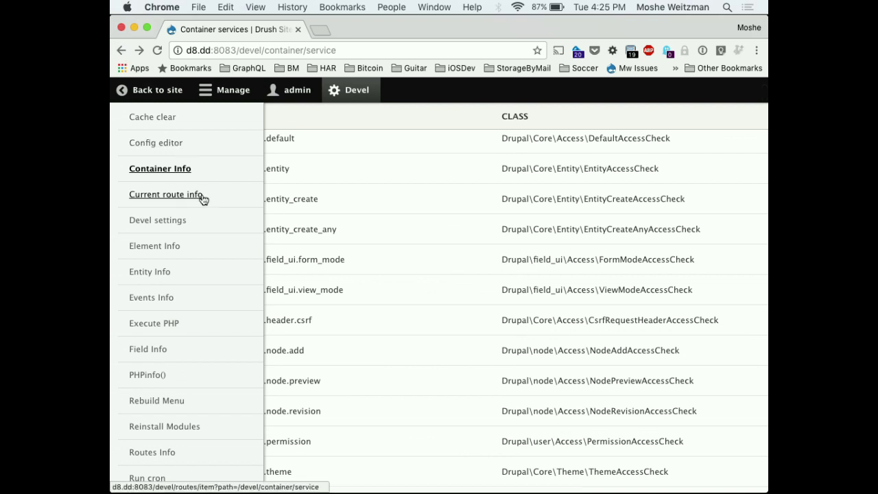
click(202, 196)
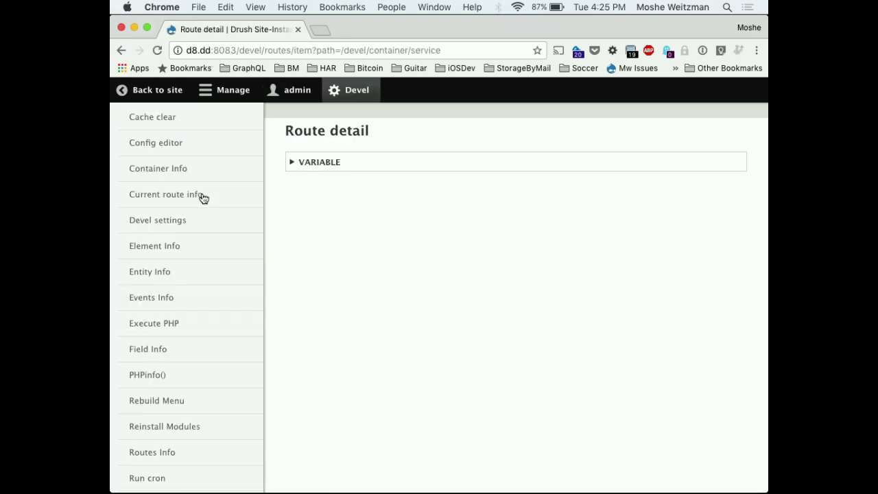
click(316, 161)
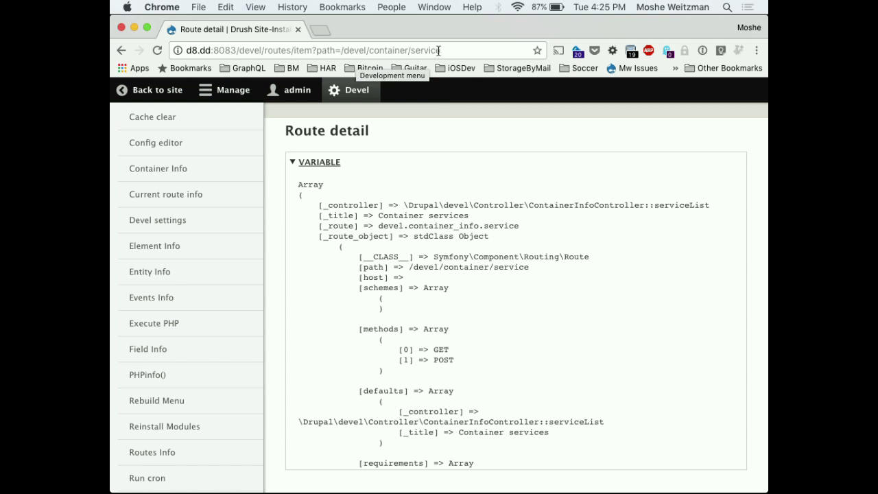
Try to load the route details for the path user/edit by replacing the path value in the page address.
click(338, 50)
drag(338, 50, 488, 50)
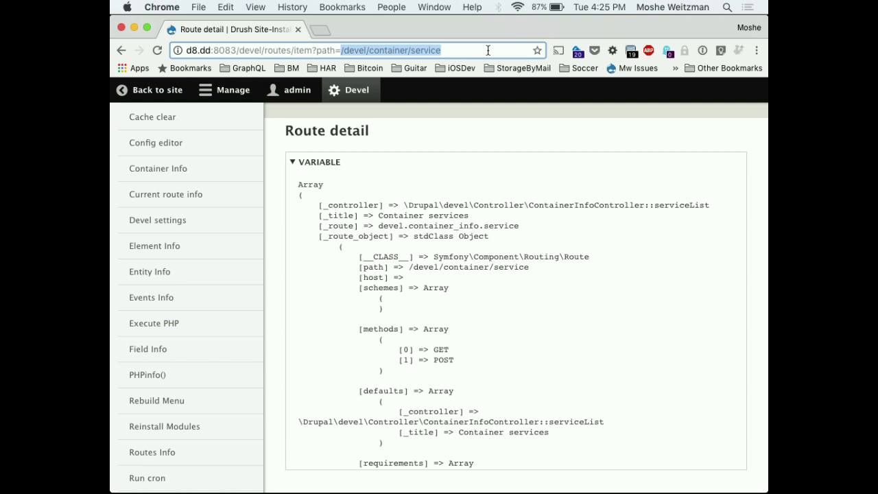
text(user/)
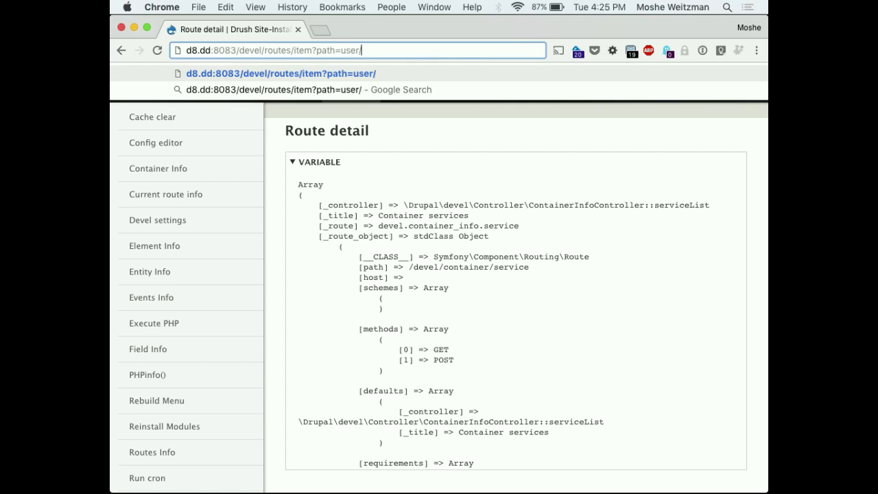
text(edit)
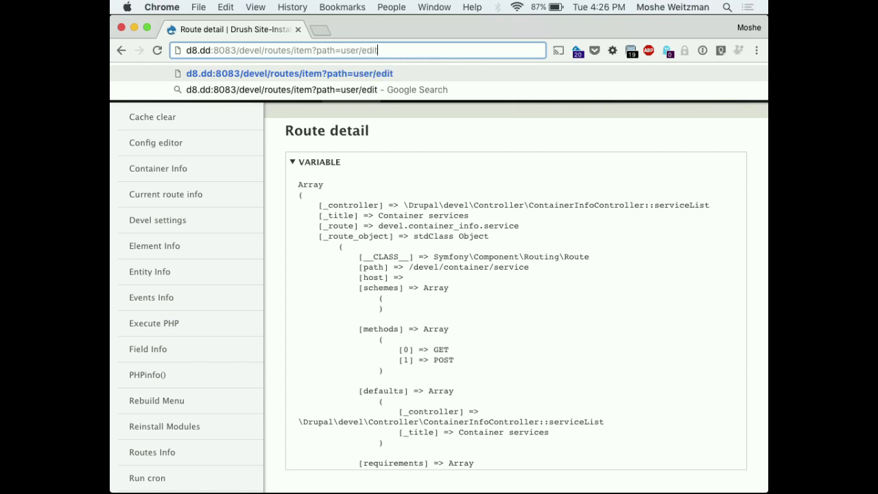
key(Return)
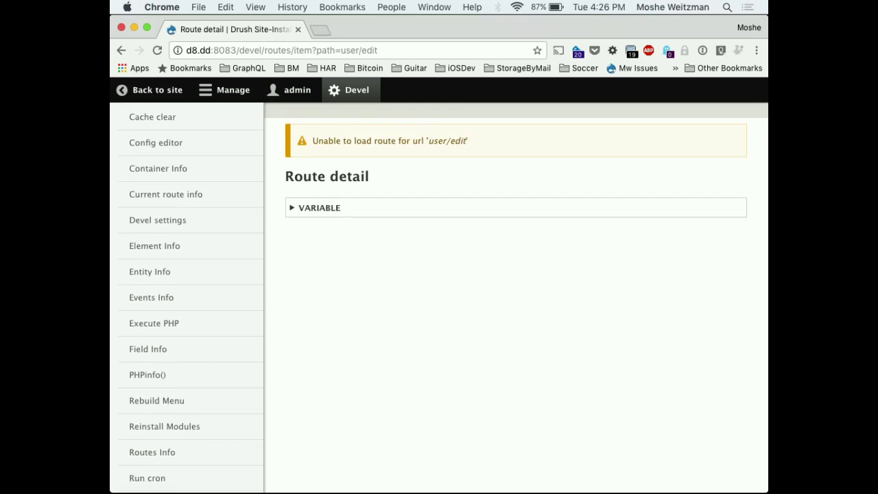
Try the route lookup with a user ID added, using the path user/2/edit.
click(411, 48)
key(Right)
key(shift+Left)
key(shift+Left)
key(shift+Left)
key(shift+Left)
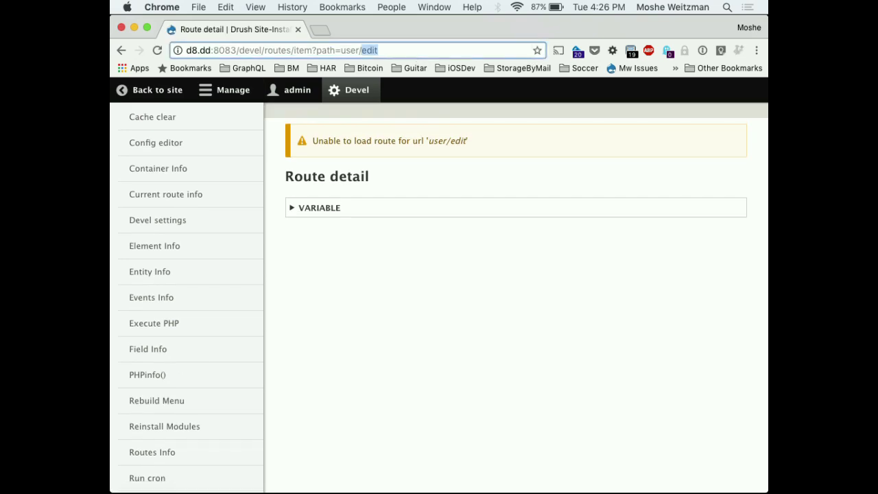
key(Left)
text(2/)
key(Return)
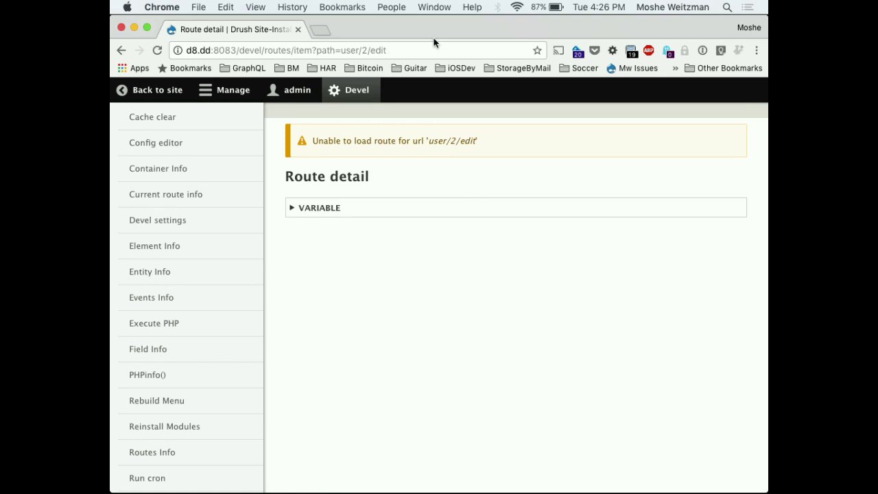
Add a leading slash to the route path and load the details for /user/2/edit.
click(363, 50)
key(super+a)
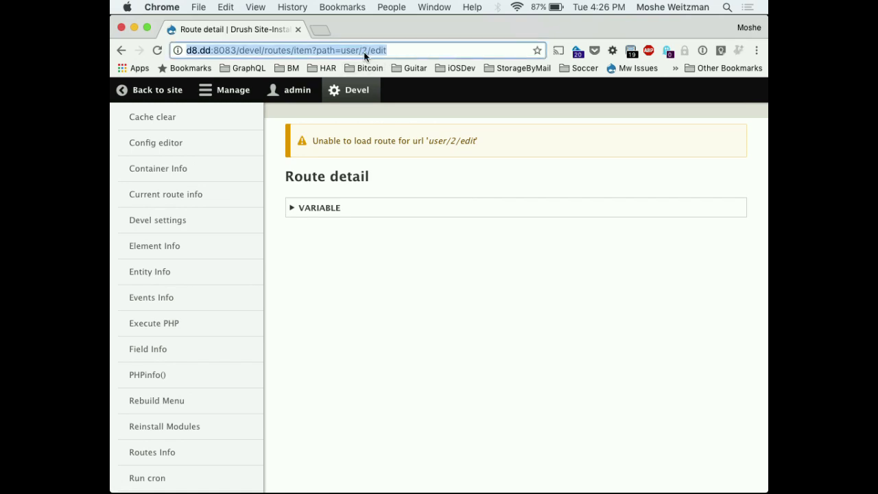
key(Right)
key(Left)
key(Left)
key(Left)
key(Left)
key(Left)
key(Left)
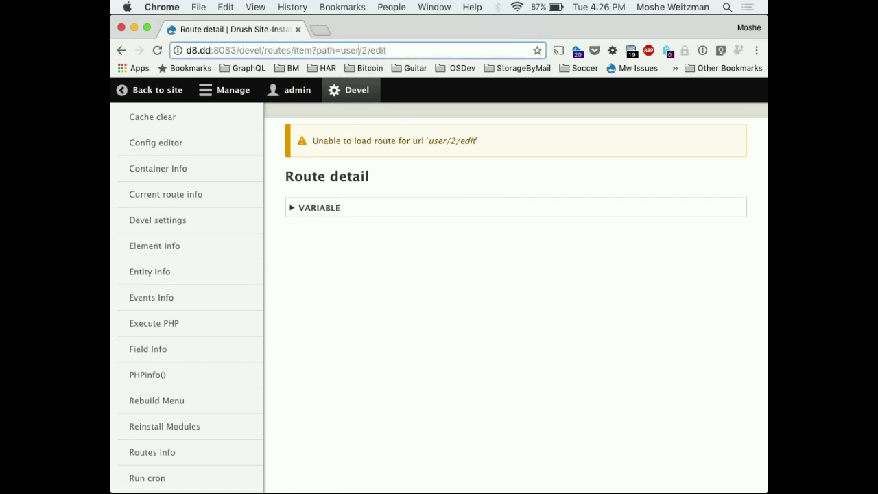
text(/)
key(Return)
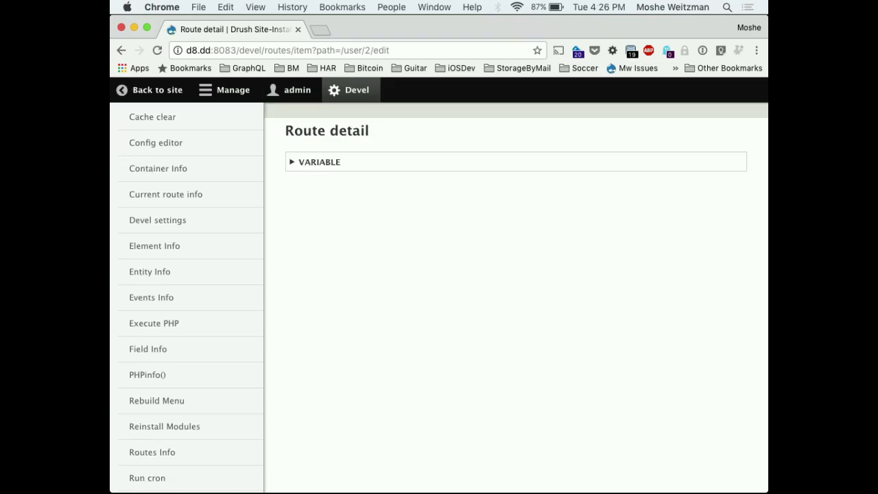
Expand the route variable and examine the entity form, title callback and user object values.
click(320, 163)
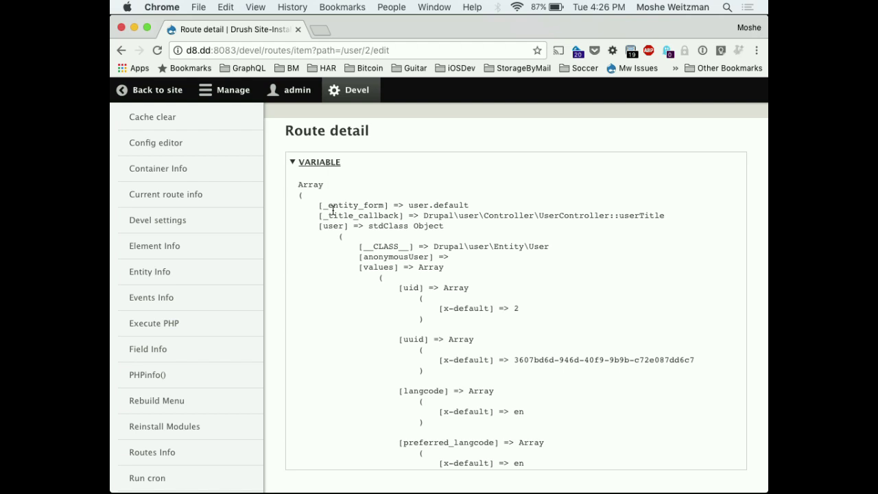
scroll(332, 210, down, 3)
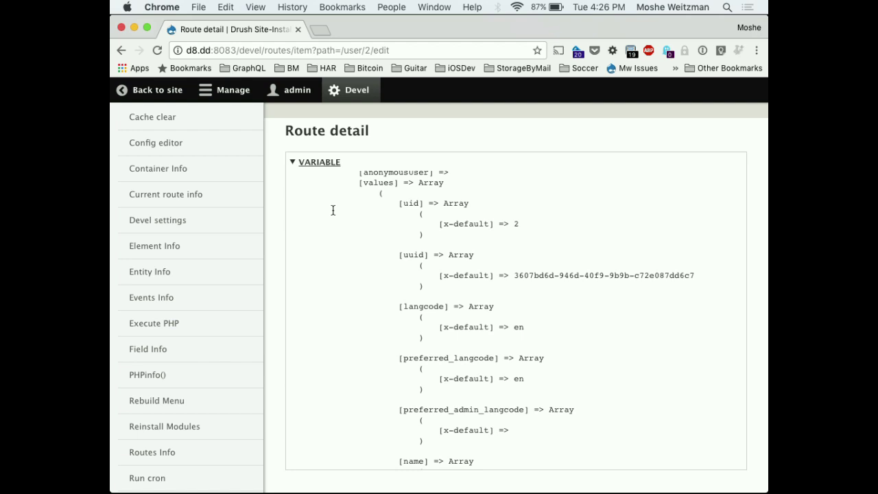
scroll(332, 210, up, 3)
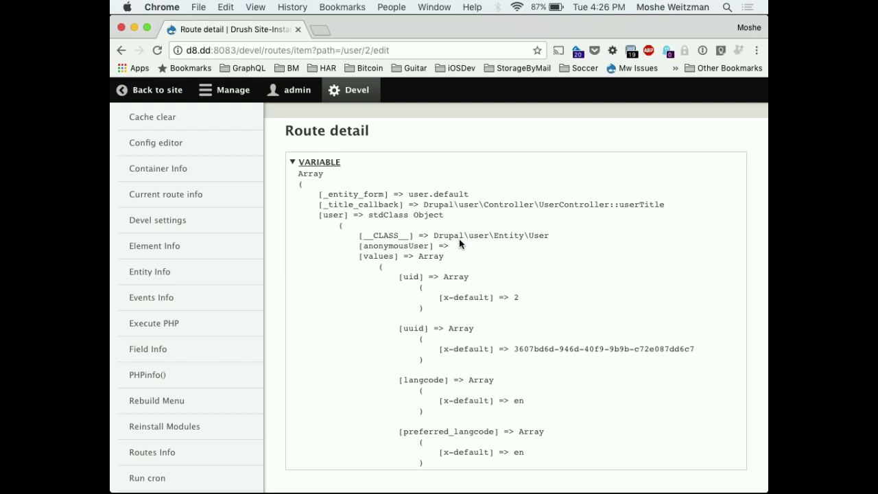
Collapse the route variable, open the Entity Info page and examine the entity type definitions in its expanded variable.
click(299, 164)
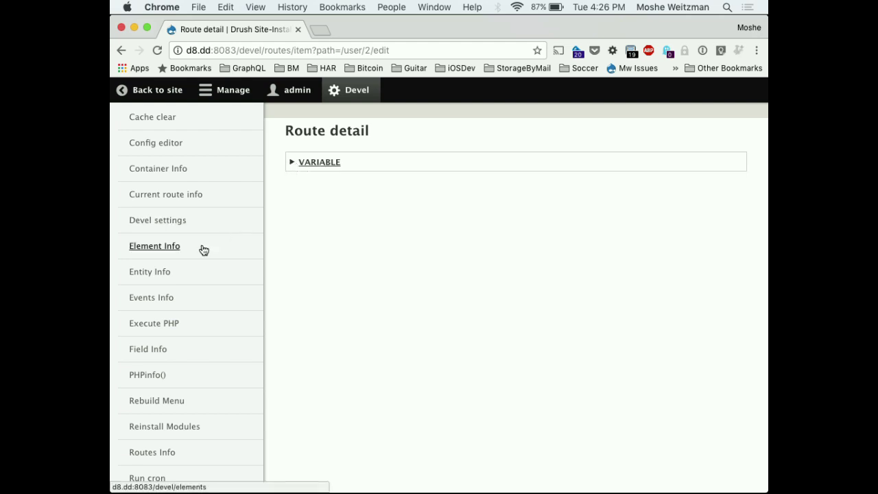
click(169, 275)
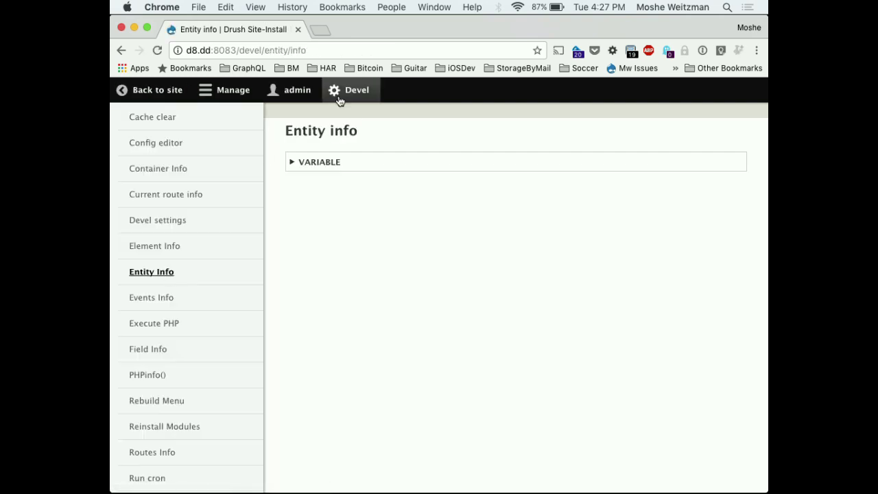
click(308, 166)
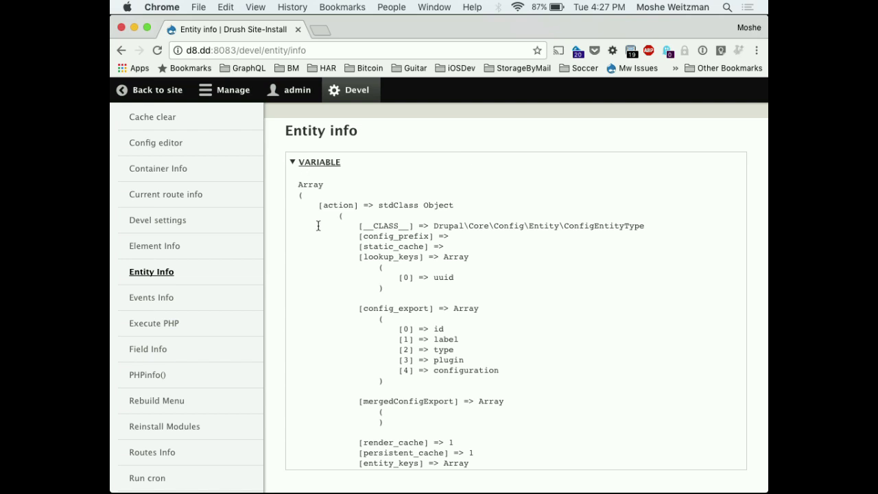
scroll(317, 225, down, 1)
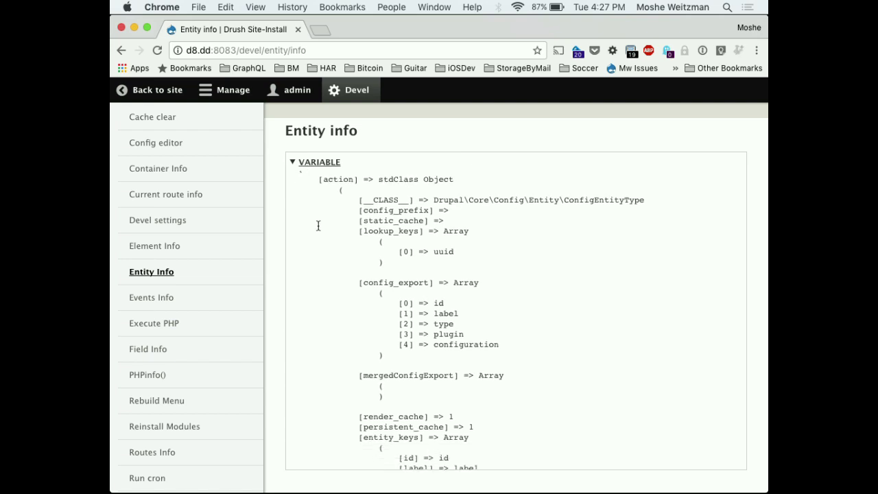
scroll(308, 215, down, 7)
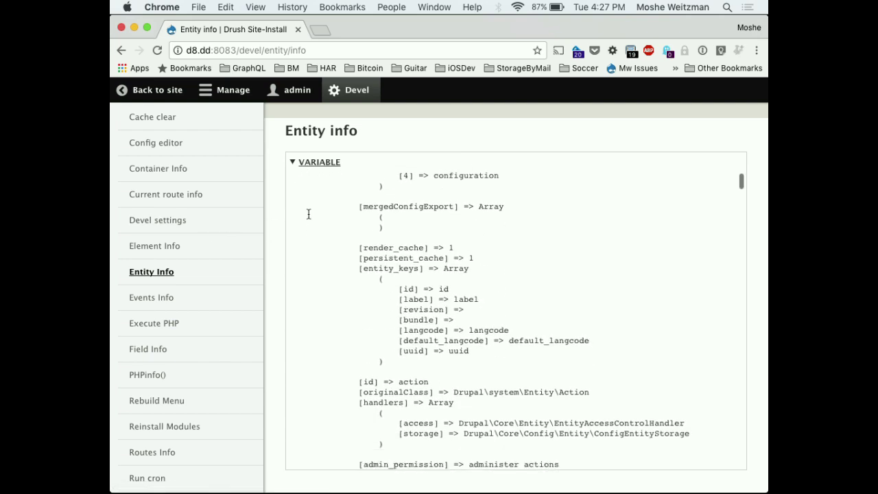
scroll(308, 212, up, 8)
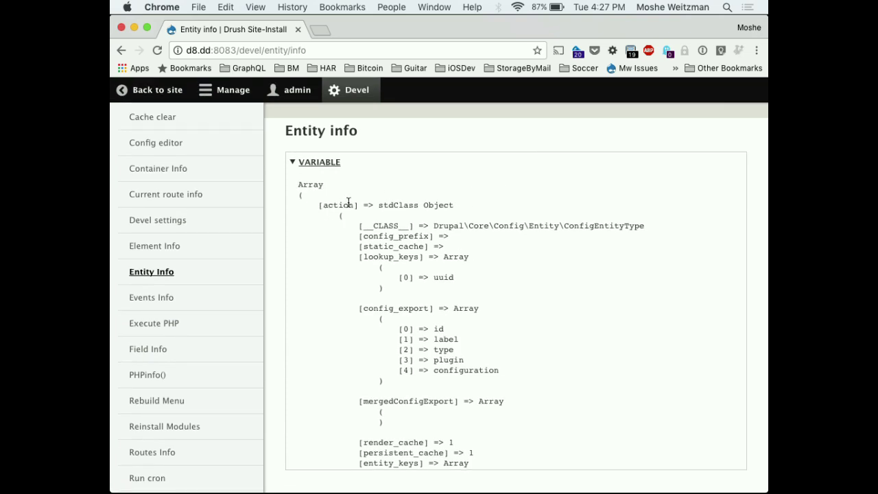
scroll(336, 244, down, 10)
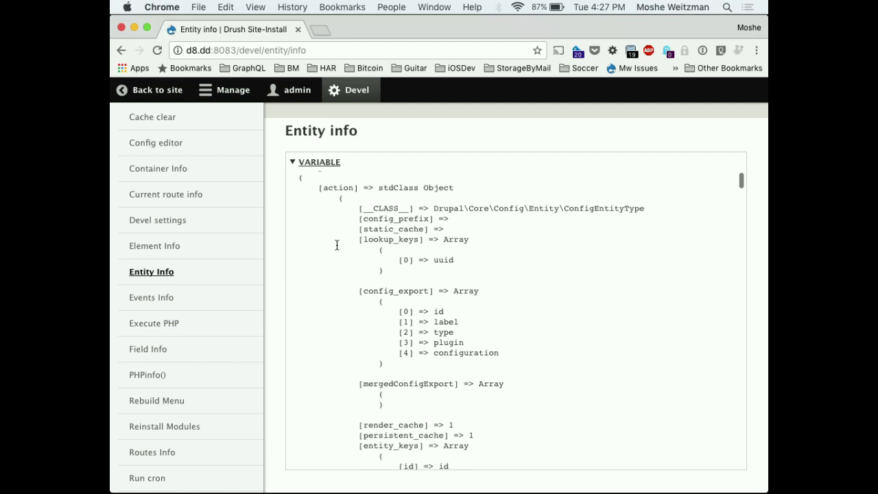
scroll(336, 244, down, 15)
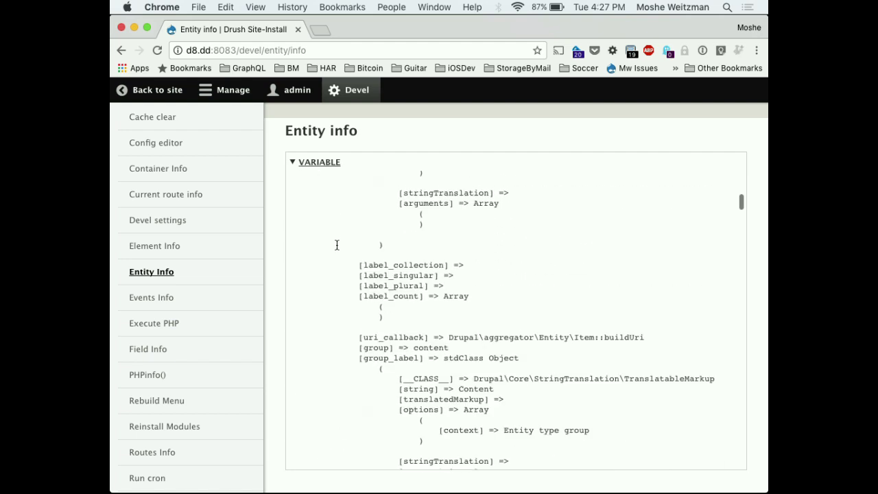
scroll(336, 244, down, 8)
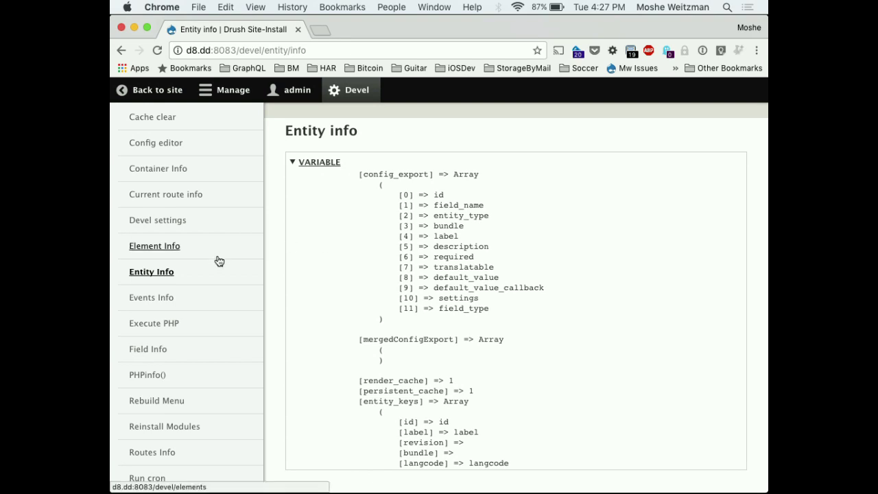
View the Execute PHP page, and examine the Fields section of the Field Info page, collapsing it when done.
click(155, 326)
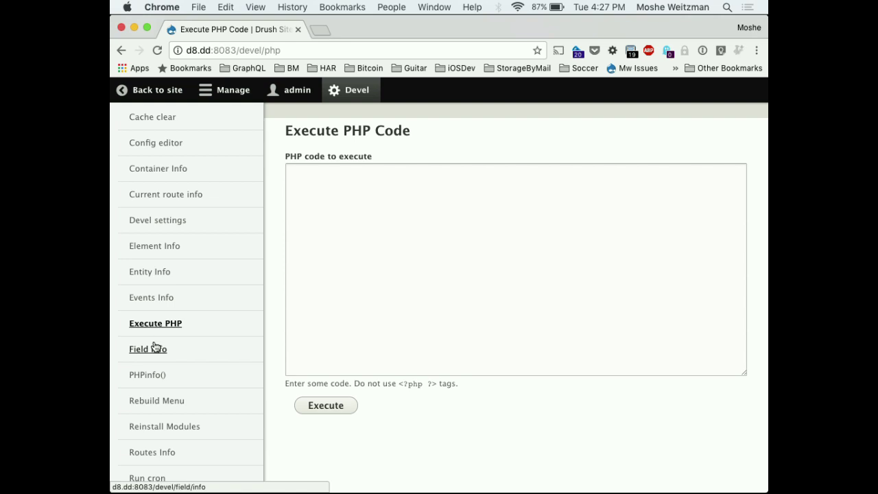
click(154, 348)
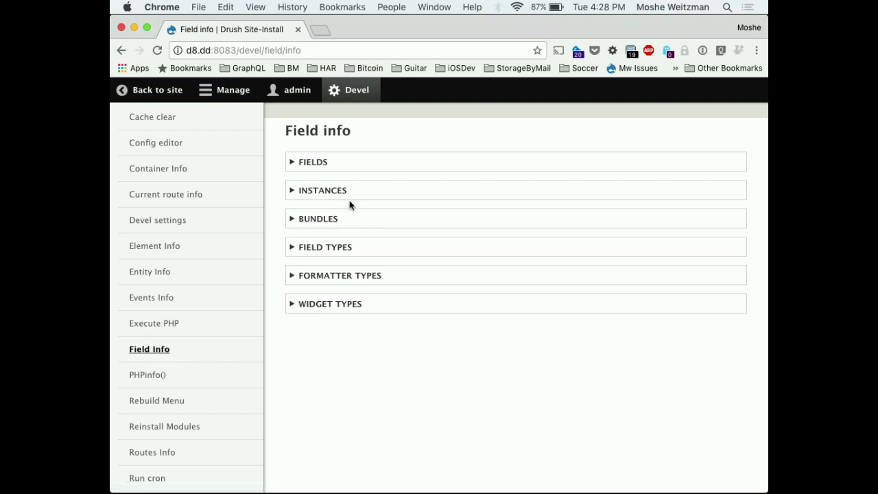
click(316, 158)
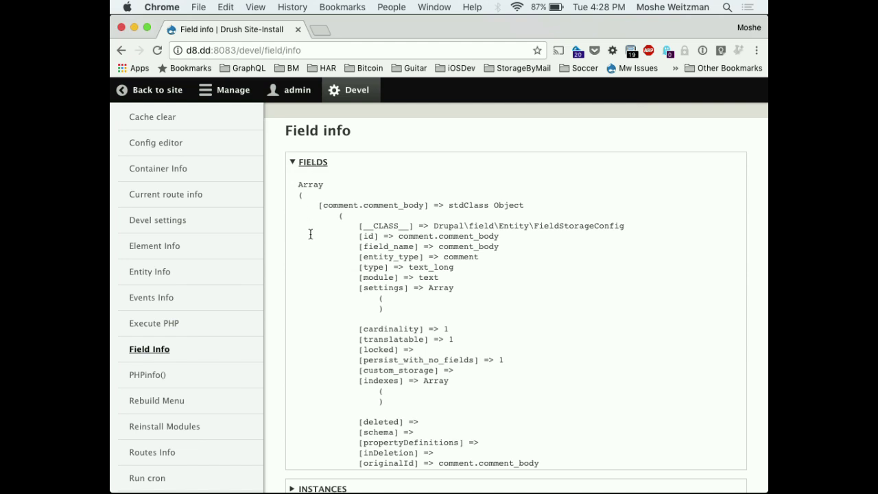
scroll(310, 233, down, 5)
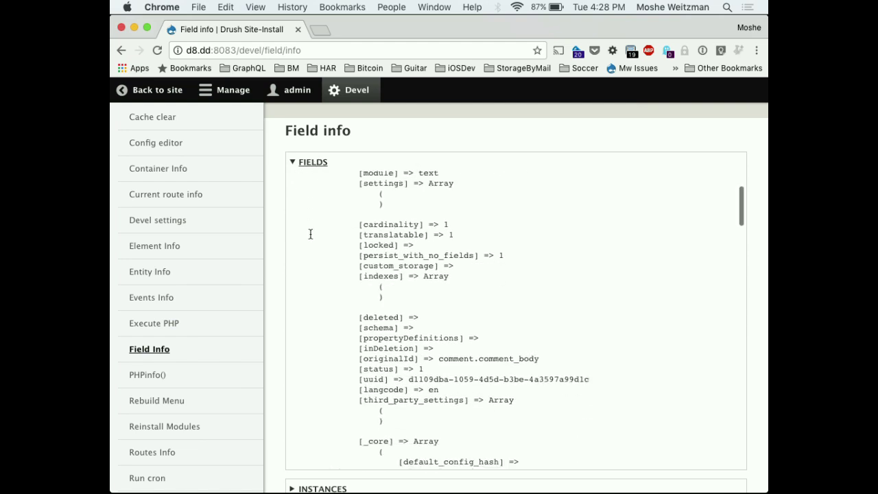
scroll(310, 234, up, 5)
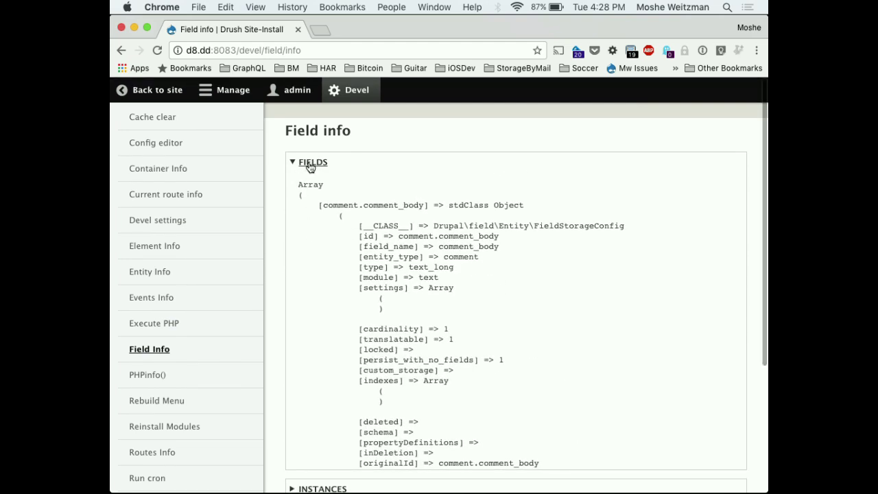
click(310, 166)
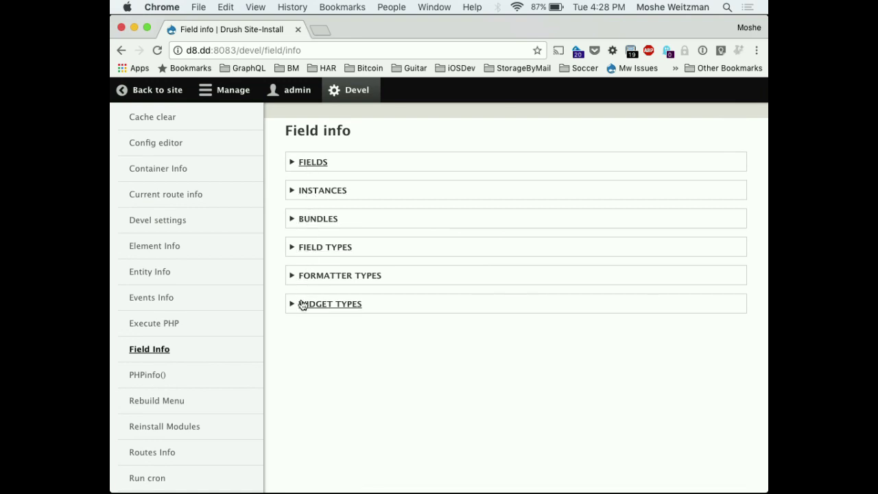
Open the Reinstall Modules page and look over the list of modules offered for reinstalling.
scroll(209, 339, down, 3)
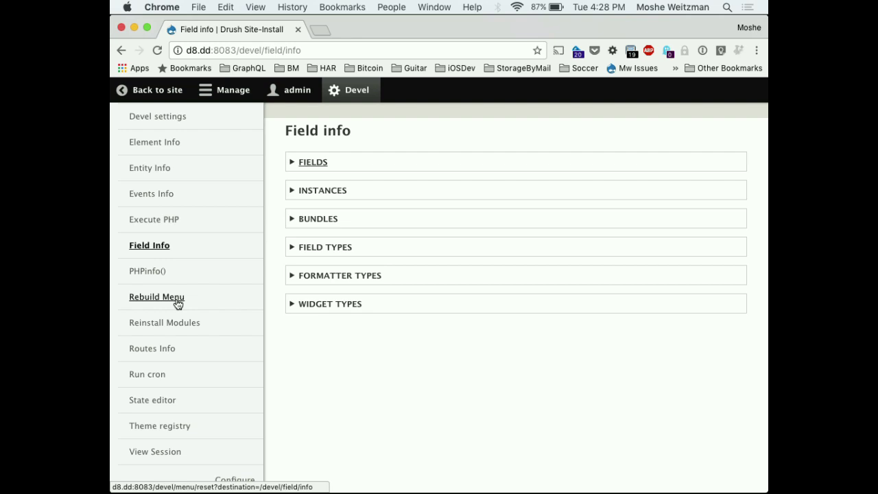
click(171, 324)
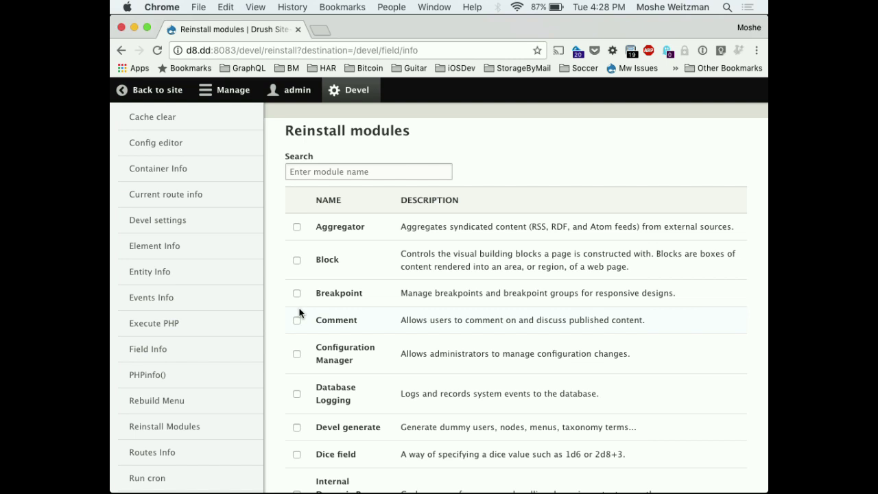
scroll(184, 327, down, 4)
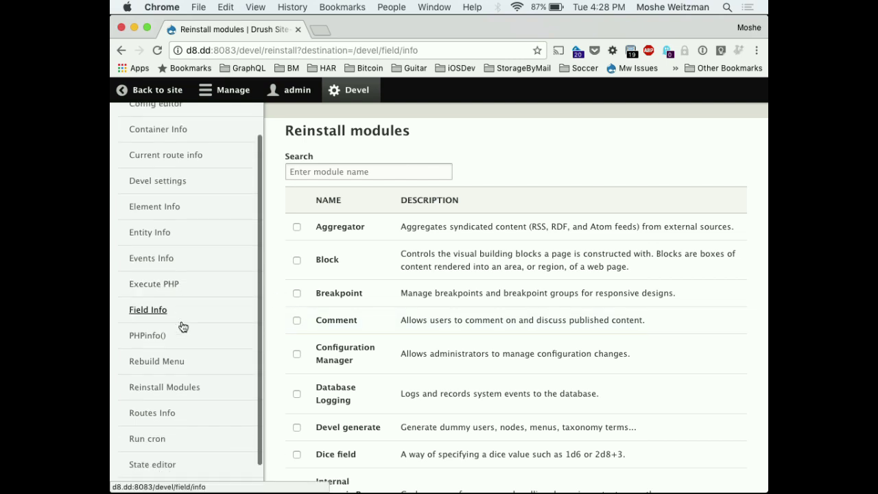
scroll(183, 326, down, 1)
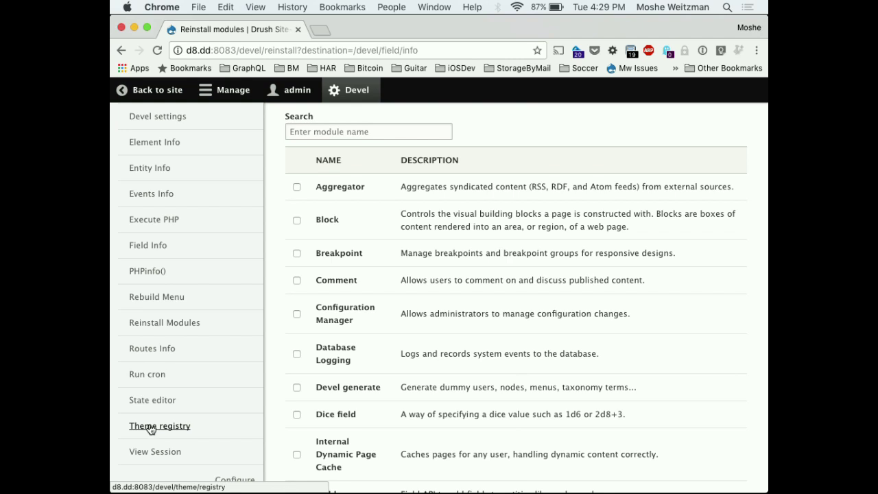
Open the View Session page and examine the contents of the expanded session variable.
click(141, 451)
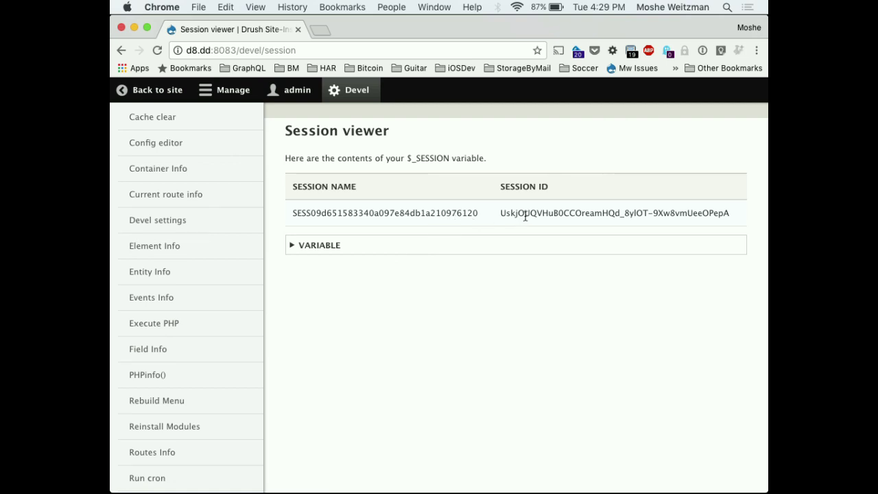
click(293, 246)
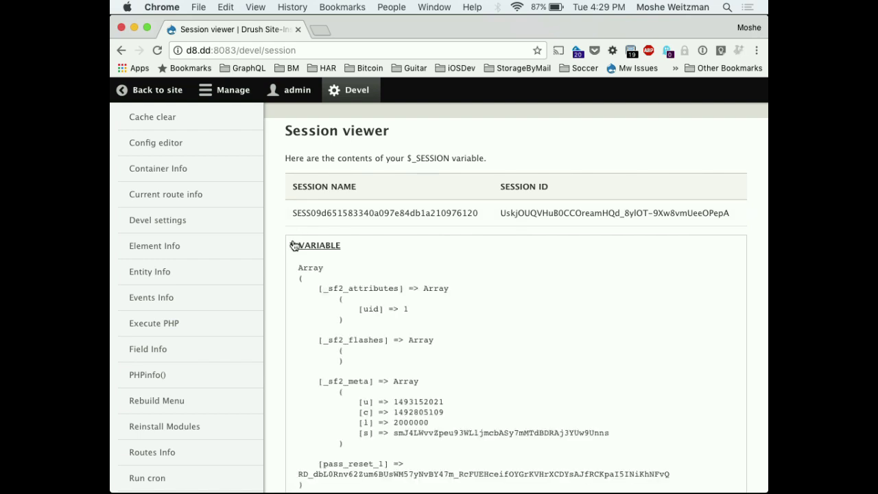
scroll(293, 246, down, 2)
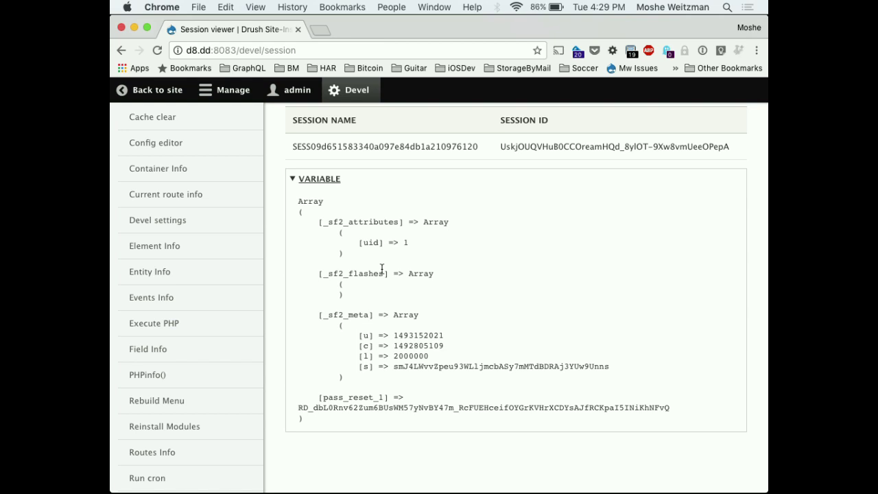
scroll(236, 178, up, 2)
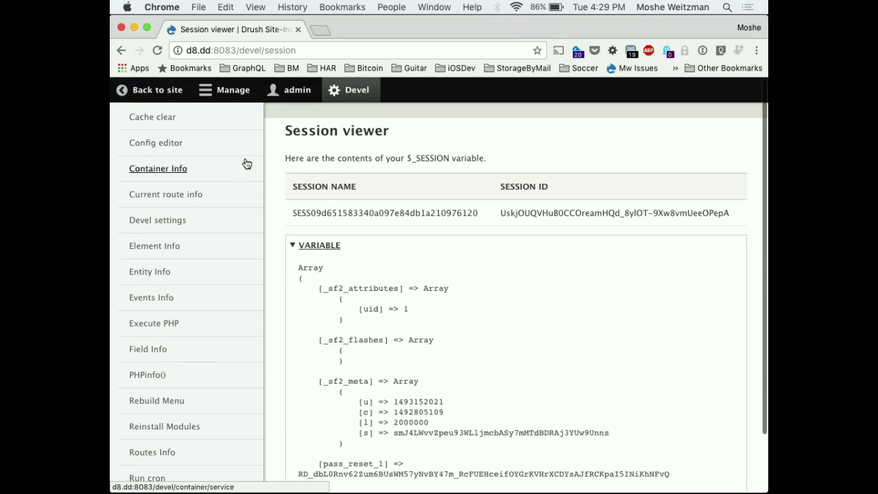
Switch to Terminal and enable the webprofiler module by running ./drush -r ~/reps/d8 en webprofiler -y.
key(super+Tab)
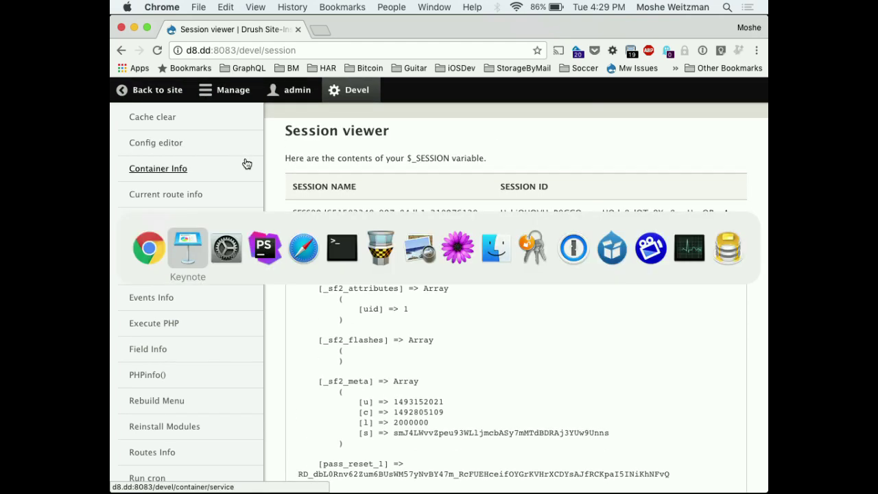
key(super+Tab)
key(super+Tab)
key(super+Tab)
key(super+Tab)
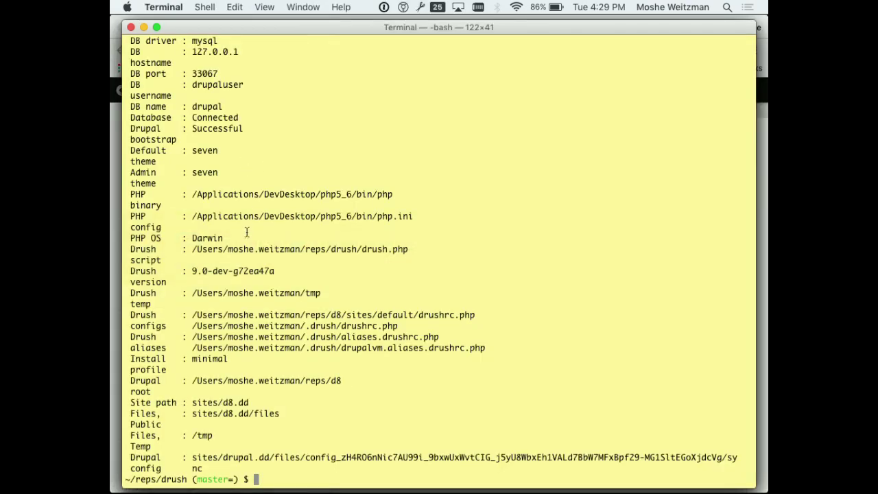
key(Up)
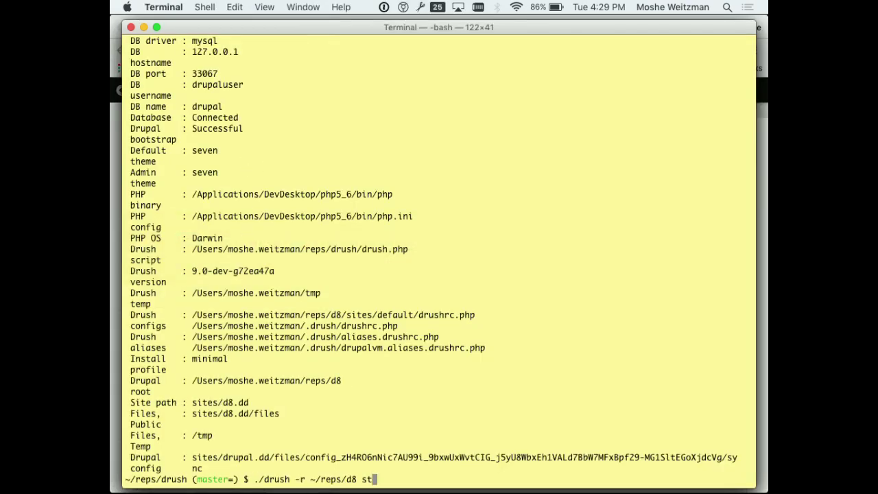
key(BackSpace)
key(BackSpace)
text(en webprofiler)
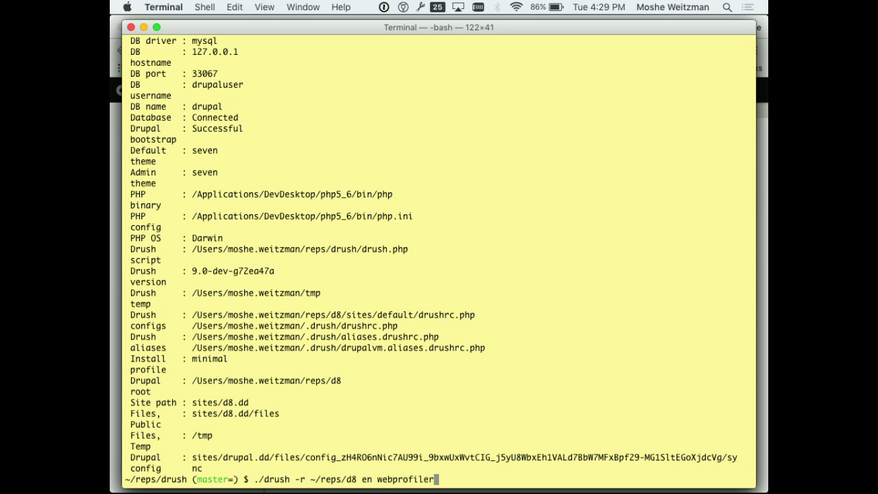
text( -y)
key(Return)
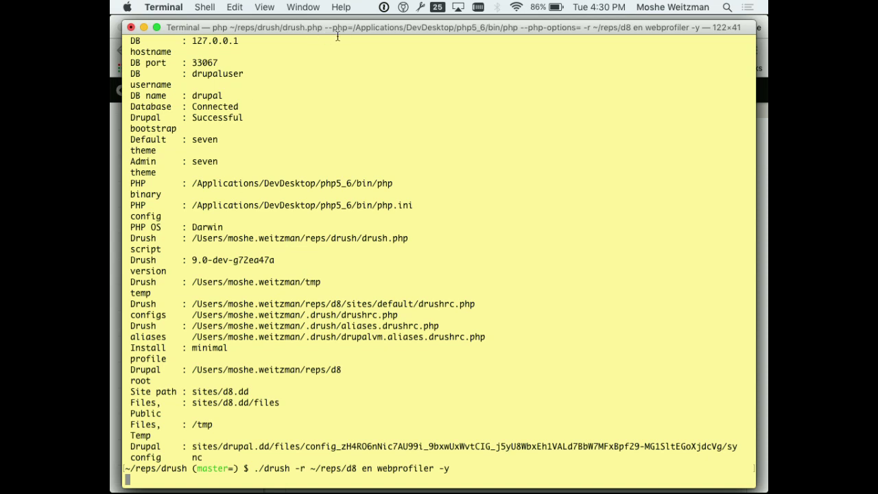
Move the Terminal window slightly up, reduce its height to 36 rows and add a few blank prompt lines.
drag(345, 25, 342, 4)
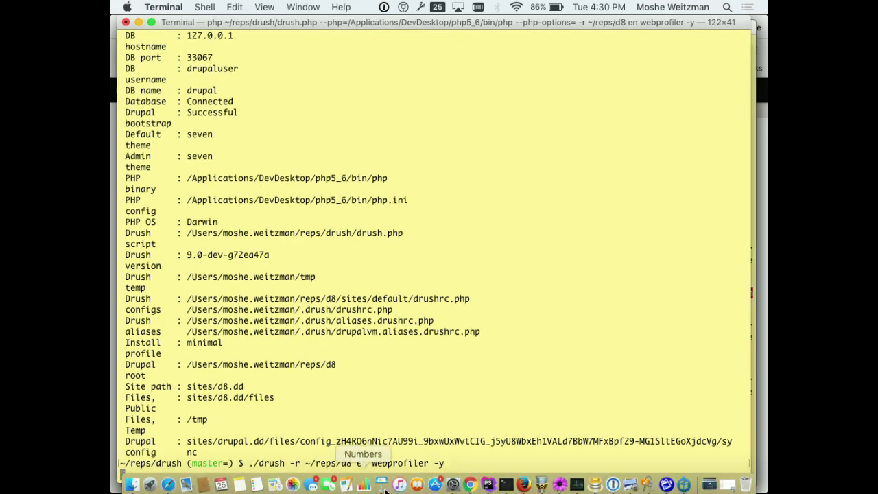
drag(396, 485, 401, 309)
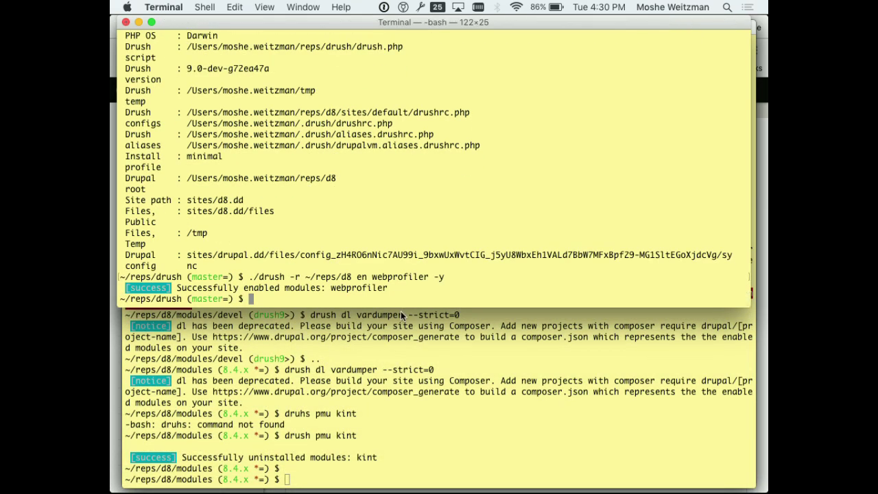
drag(401, 310, 400, 423)
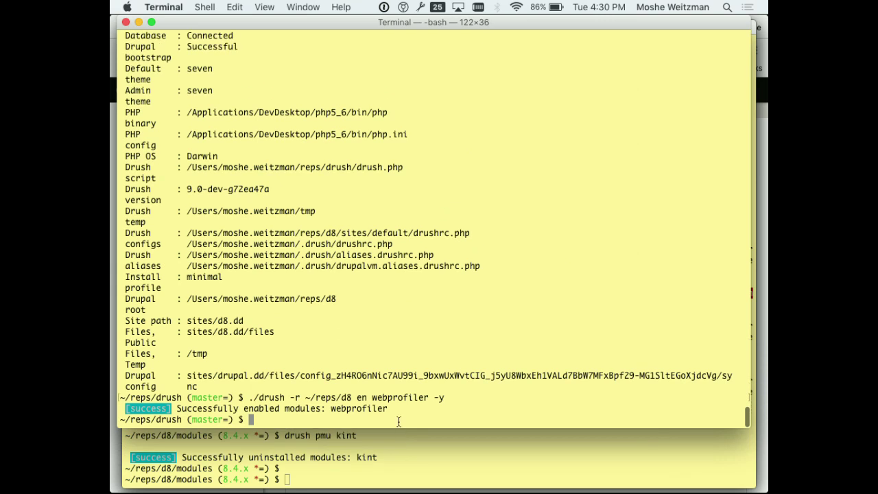
key(Return)
key(Return)
key(Return)
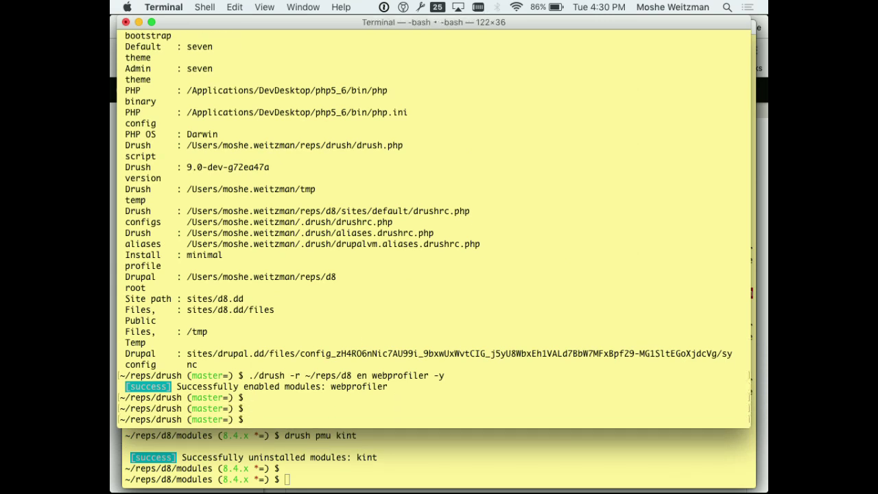
Switch back to Chrome and load the site's user page by replacing devel/session in the address with user.
key(super+Tab)
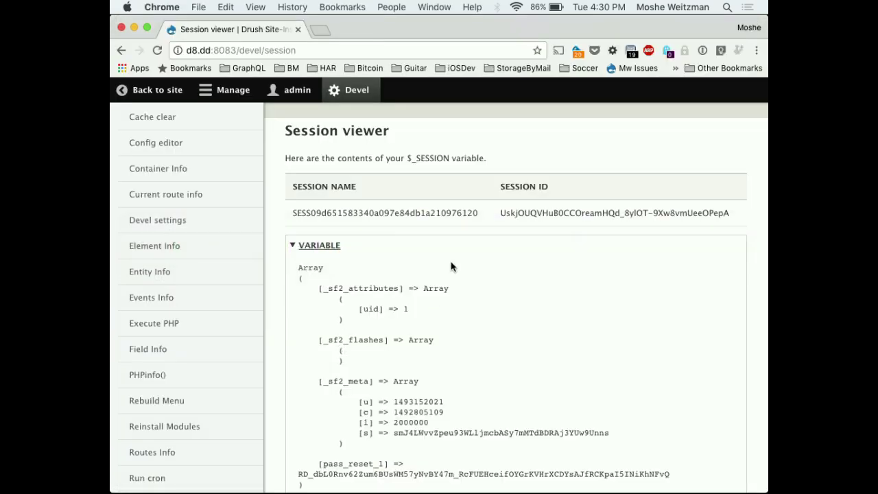
click(241, 49)
drag(240, 49, 296, 50)
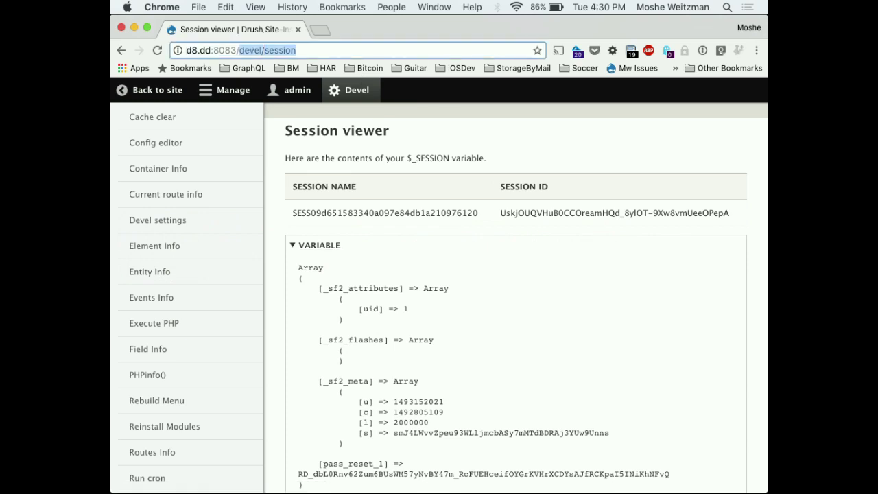
text(user)
key(Return)
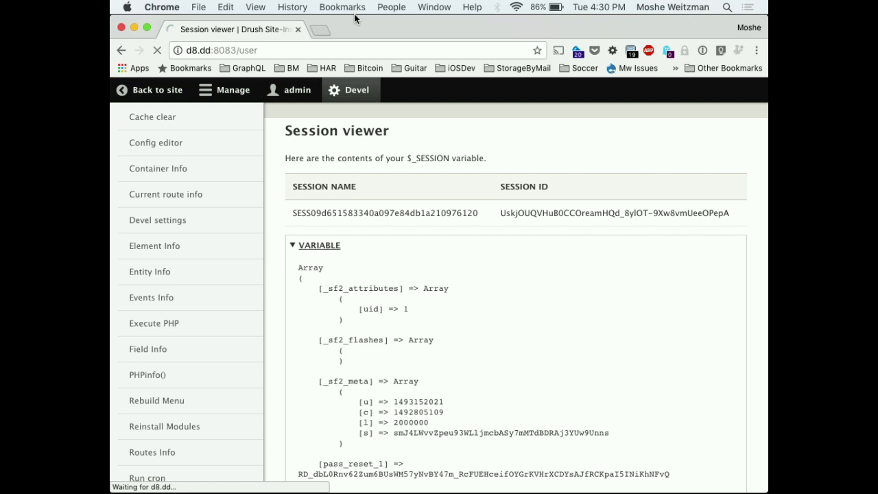
Examine the Webprofiler toolbar's summaries for the Drupal version, request, timeline and performance timing on the admin user page.
mouse_move(354, 20)
mouse_down()
mouse_move(356, 68)
mouse_move(356, 8)
mouse_up()
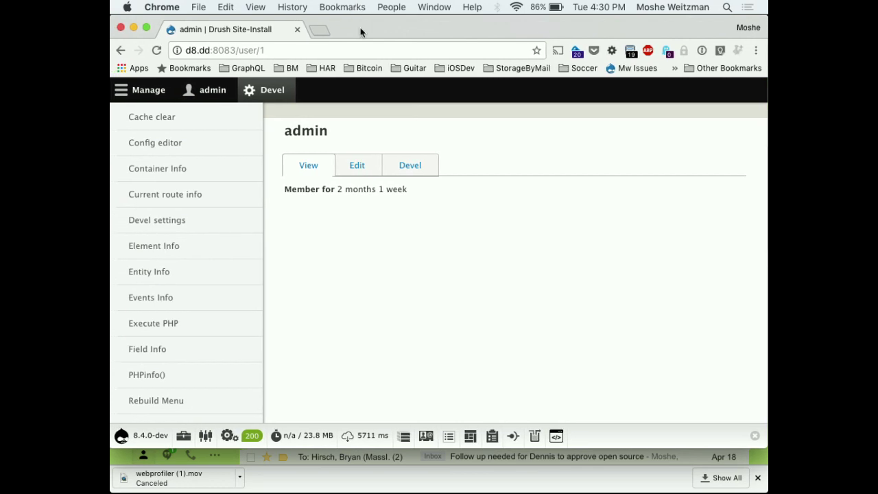
mouse_move(124, 438)
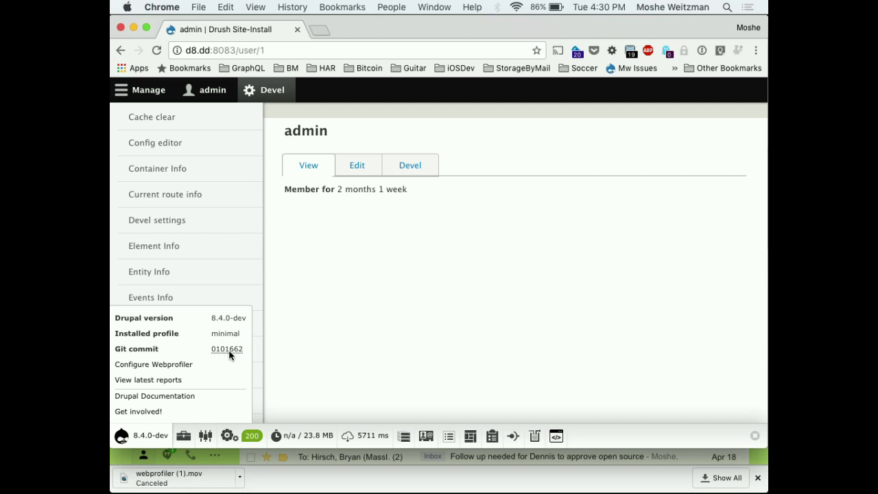
mouse_move(228, 352)
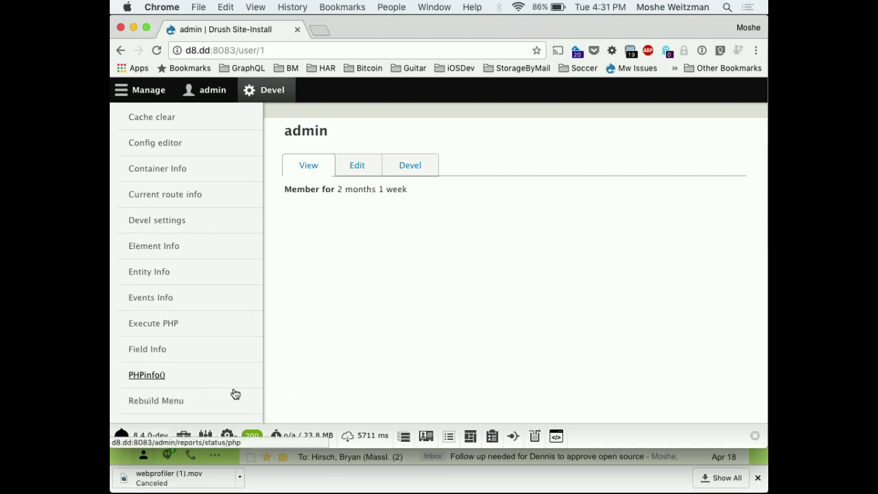
mouse_move(184, 435)
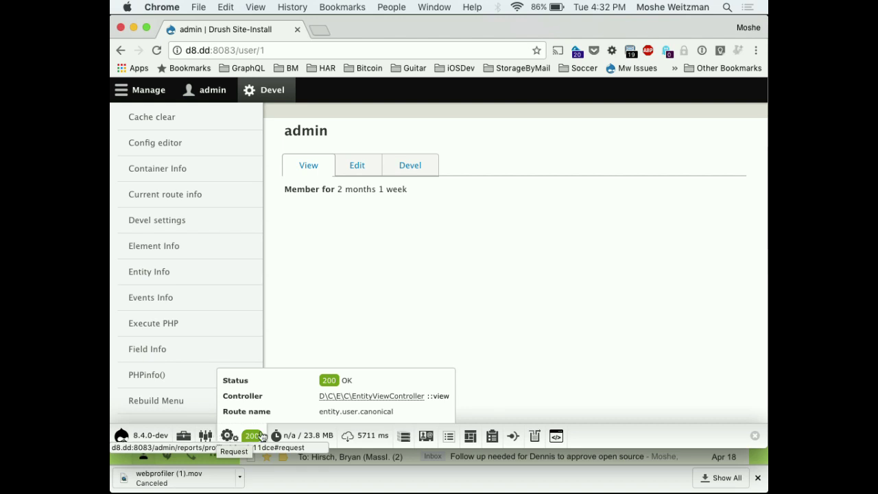
mouse_move(307, 436)
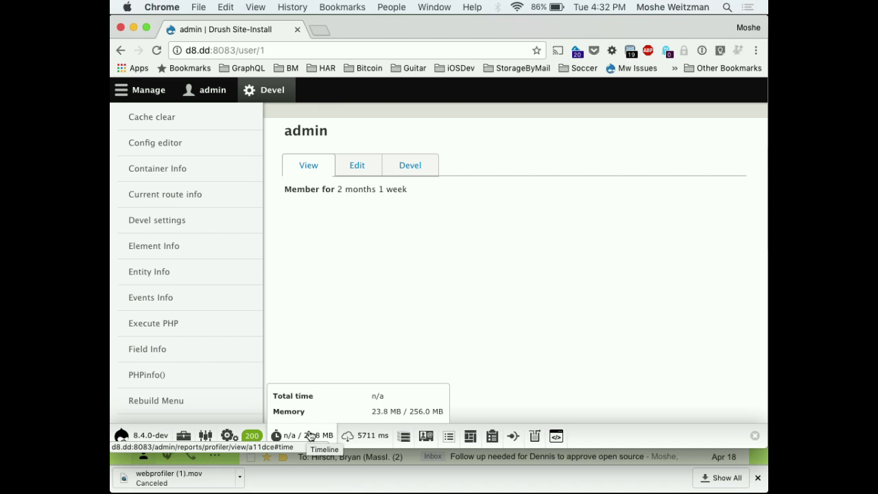
mouse_move(351, 436)
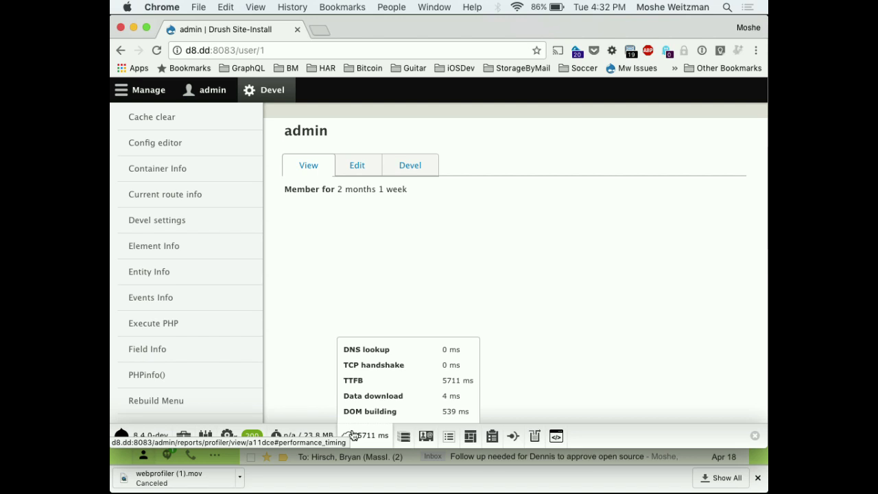
Reload the user page and examine the Webprofiler toolbar's performance timing, database query and user summaries.
click(307, 52)
key(Return)
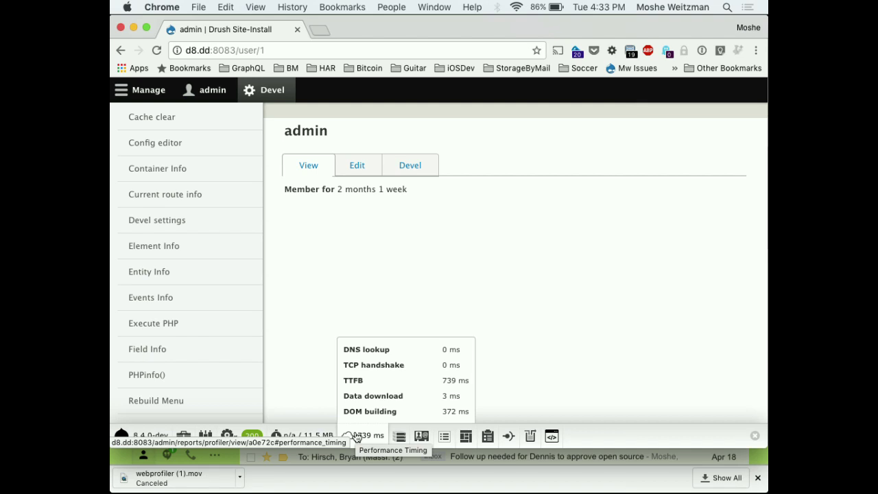
mouse_move(402, 438)
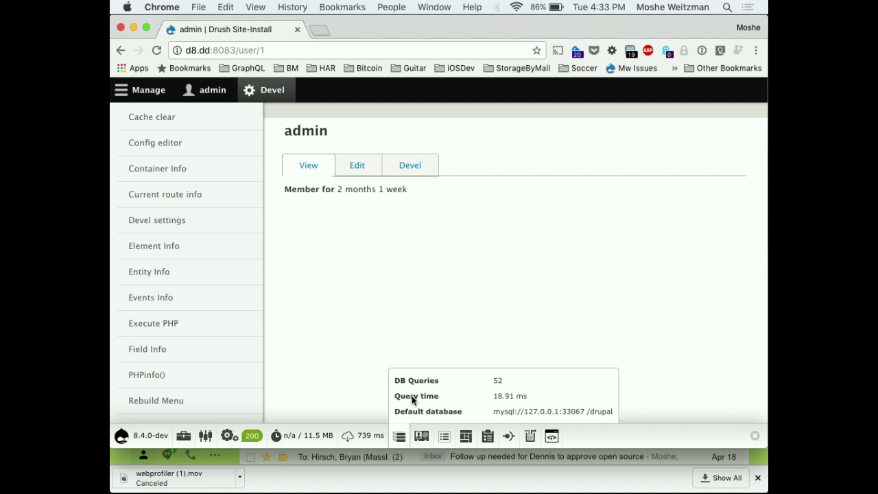
mouse_move(422, 440)
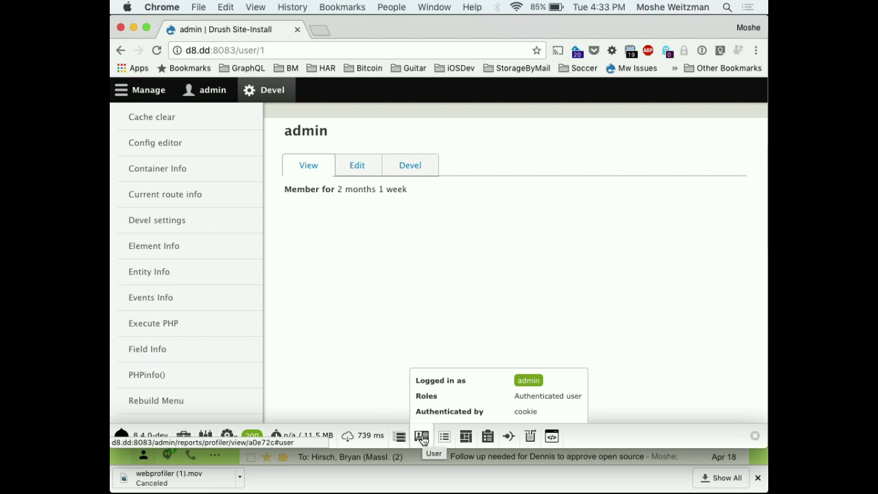
mouse_move(461, 442)
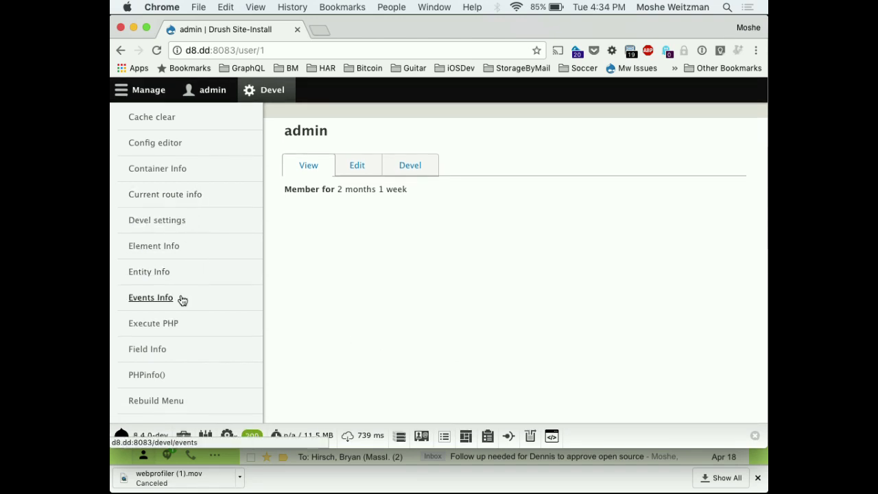
Open Devel's Routes Info page and look through the list of route names and paths.
scroll(176, 326, down, 5)
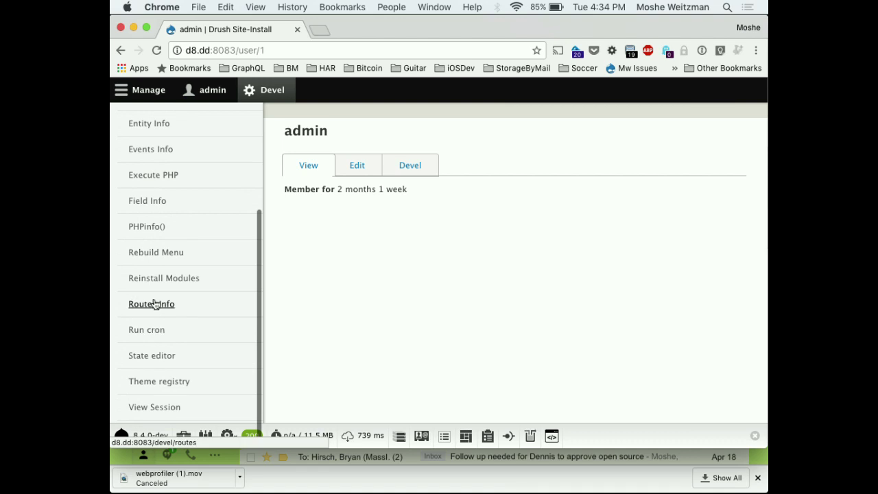
click(153, 302)
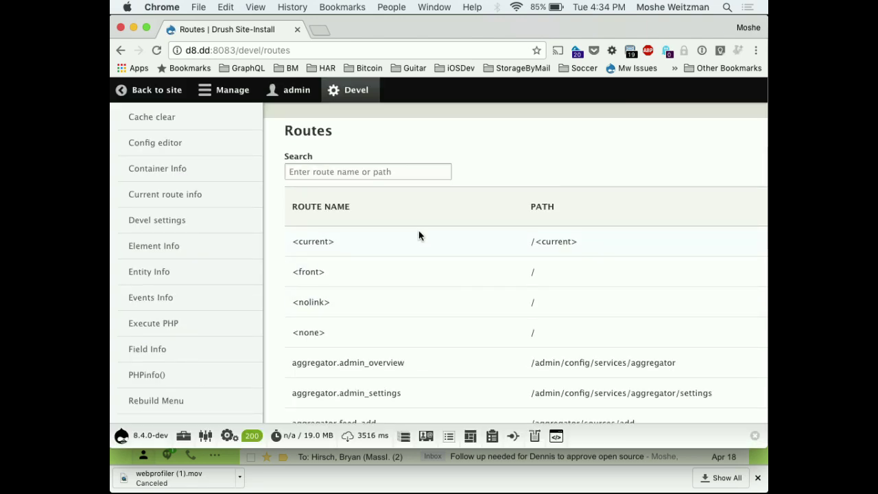
scroll(418, 231, down, 2)
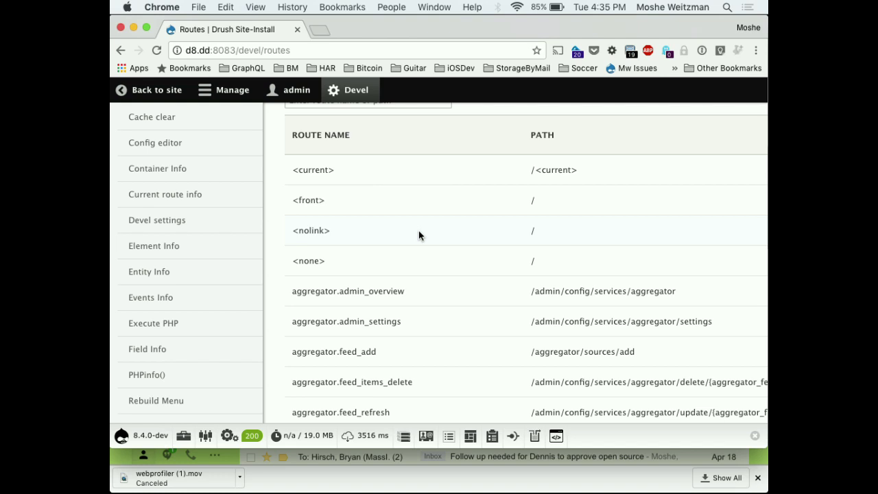
Switch to Terminal.
key(super+Tab)
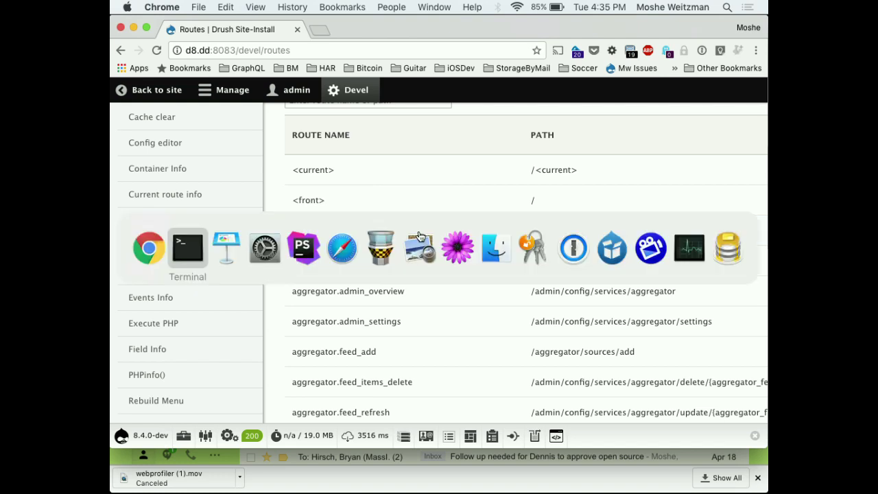